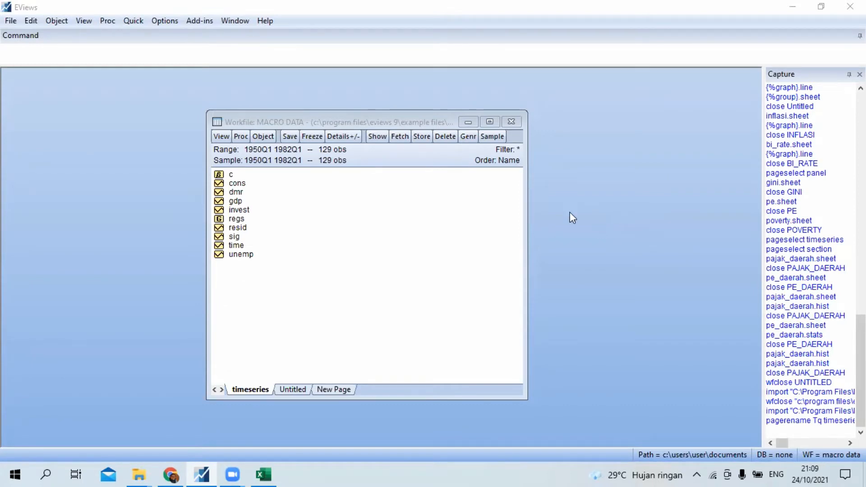
# Open the gdp, invest, cons and unemp series together as a group, in that order.
pyautogui.moveTo(411, 117); pyautogui.dragTo(413, 92)
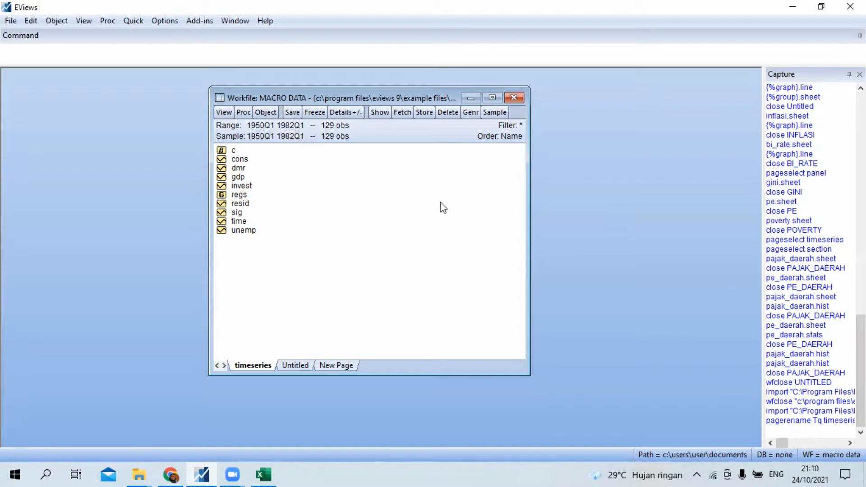
pyautogui.click(239, 178)
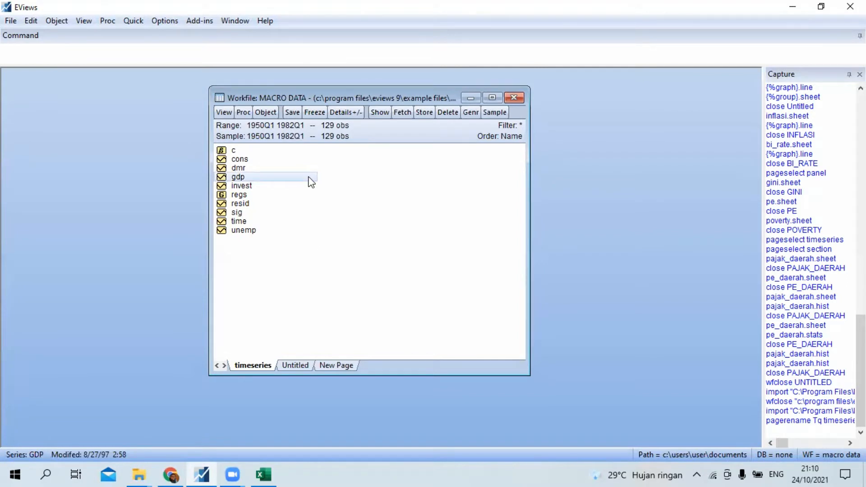
pyautogui.keyDown('ctrl'); pyautogui.click(248, 189); pyautogui.keyUp('ctrl')
pyautogui.keyDown('ctrl'); pyautogui.click(247, 161); pyautogui.keyUp('ctrl')
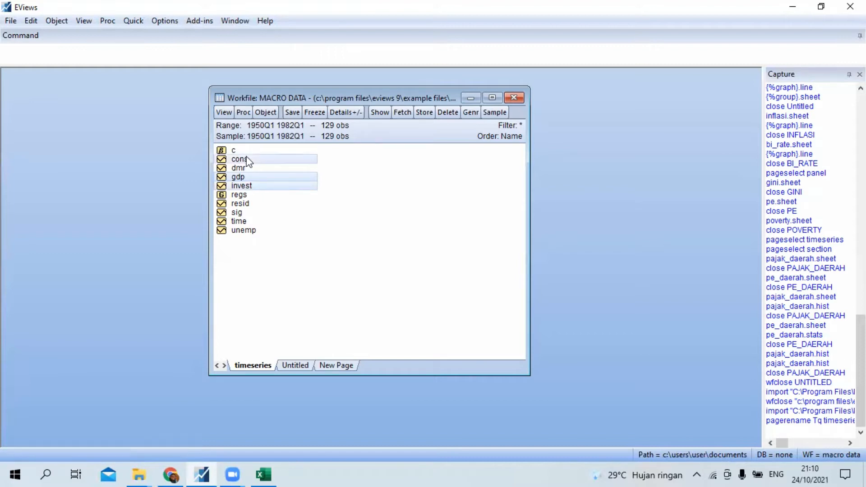
pyautogui.keyDown('ctrl'); pyautogui.click(246, 230); pyautogui.keyUp('ctrl')
pyautogui.rightClick(247, 231)
pyautogui.moveTo(378, 239)
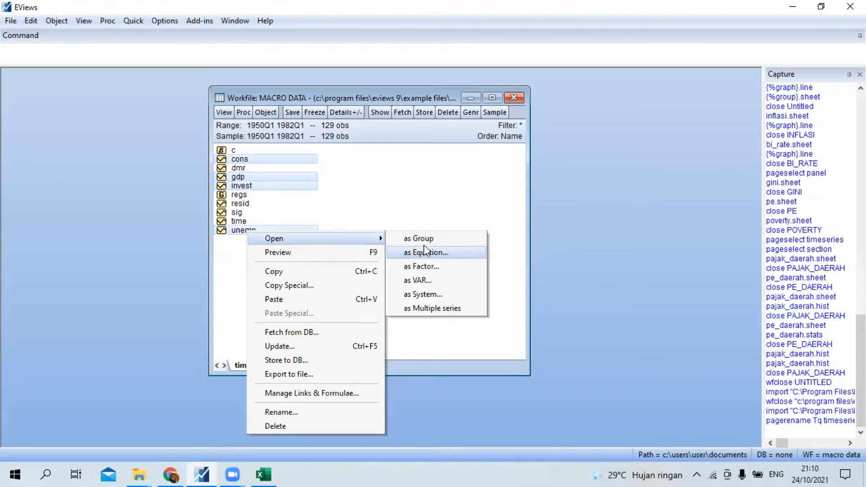
pyautogui.click(444, 238)
# Reposition the group window over the workfile and enlarge it.
pyautogui.moveTo(458, 206); pyautogui.dragTo(554, 98)
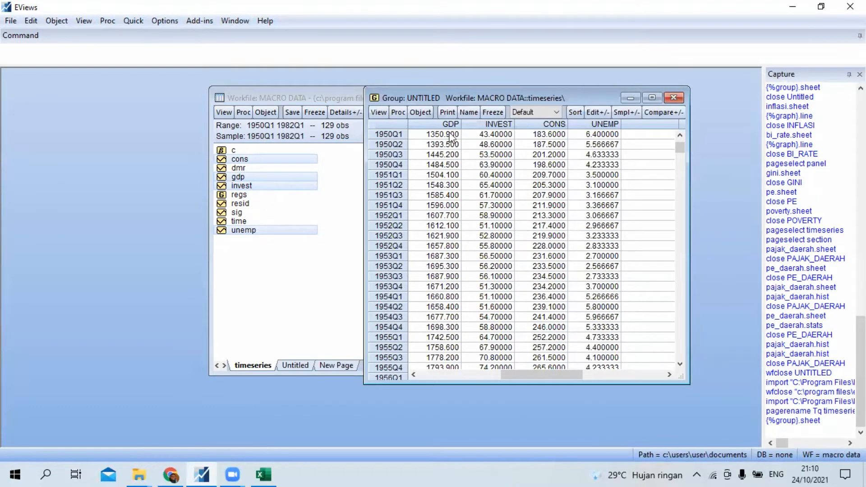
pyautogui.moveTo(465, 95); pyautogui.dragTo(399, 92)
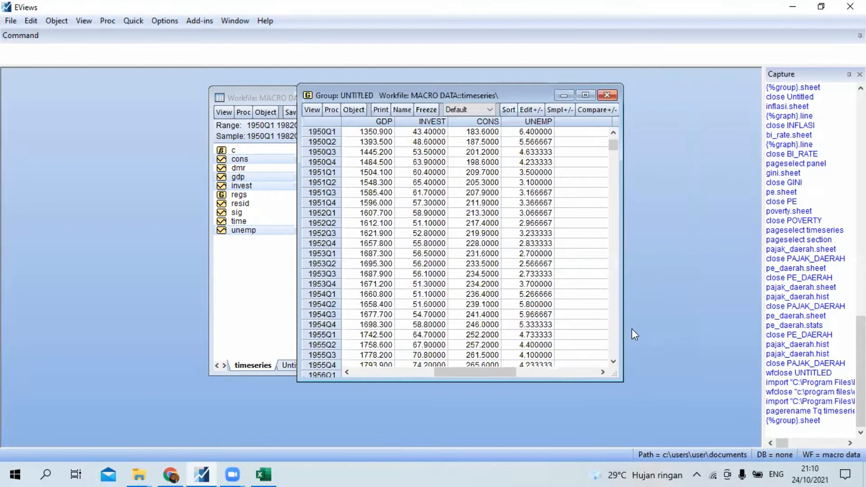
pyautogui.moveTo(620, 380); pyautogui.dragTo(732, 418)
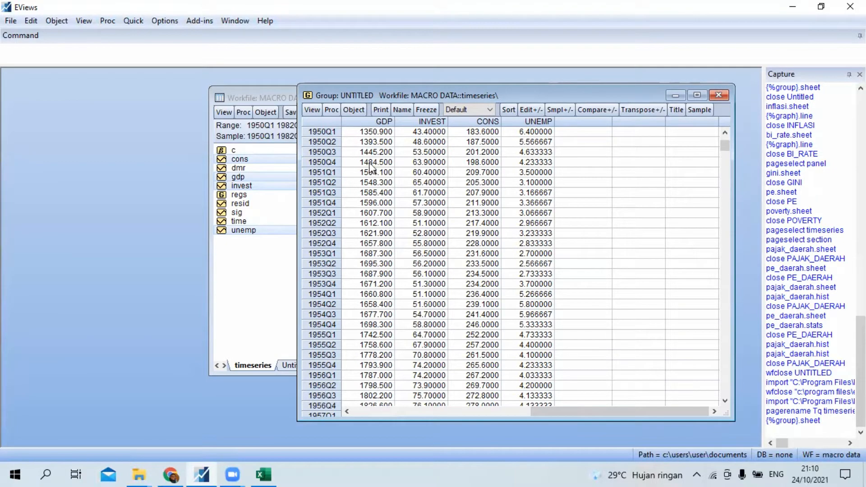
# Display the group as a basic Line & Symbol graph of raw data, with all series in a single graph.
pyautogui.click(312, 110)
pyautogui.click(333, 167)
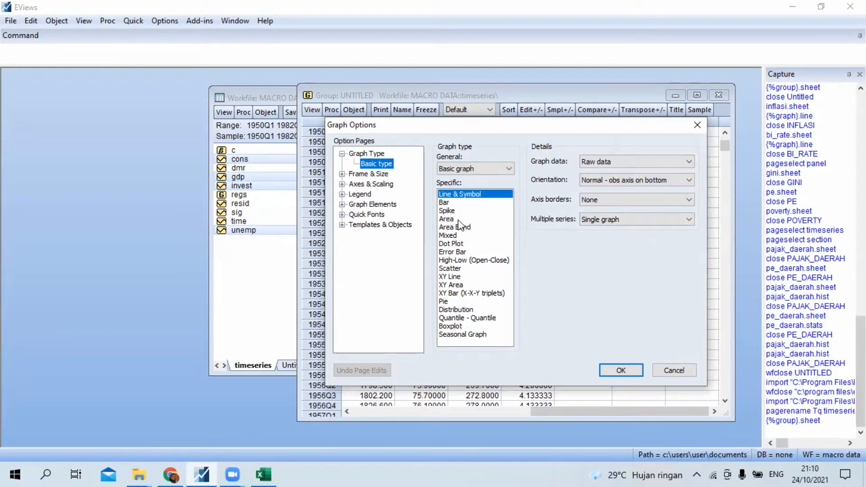
pyautogui.click(620, 370)
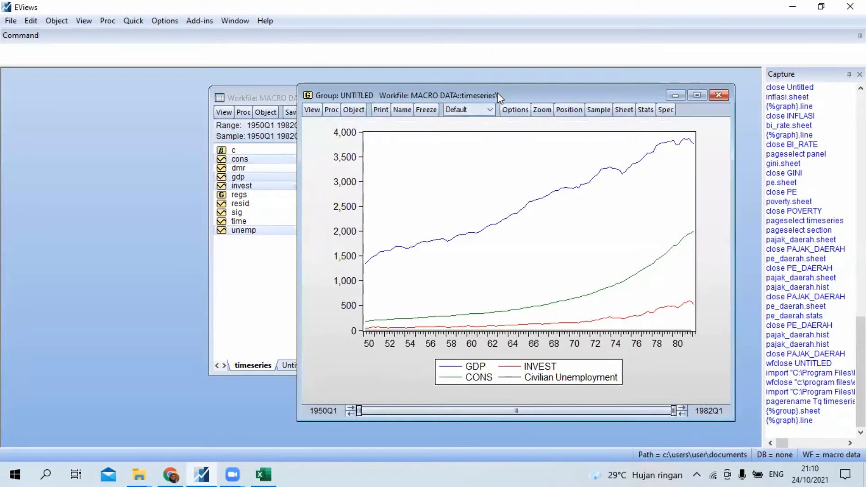
pyautogui.moveTo(497, 93); pyautogui.dragTo(479, 93)
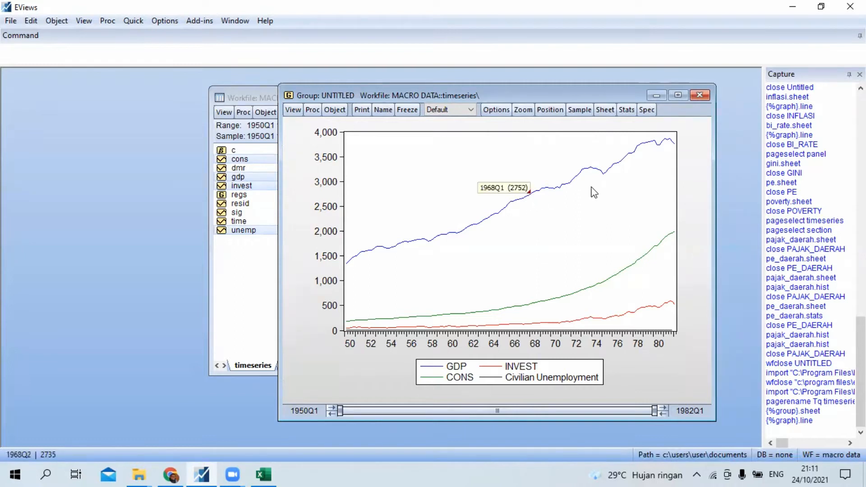
pyautogui.moveTo(453, 231)
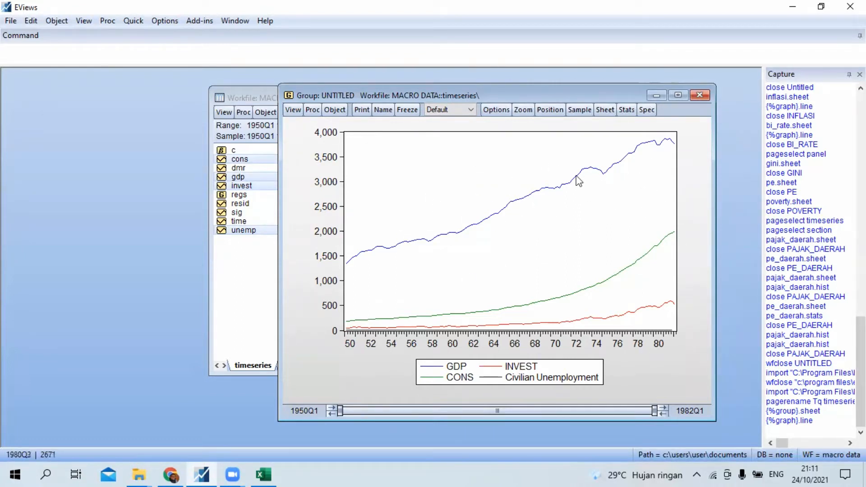
# Freeze the line graph with graph updating off and separate the frozen copy from the group window.
pyautogui.click(414, 114)
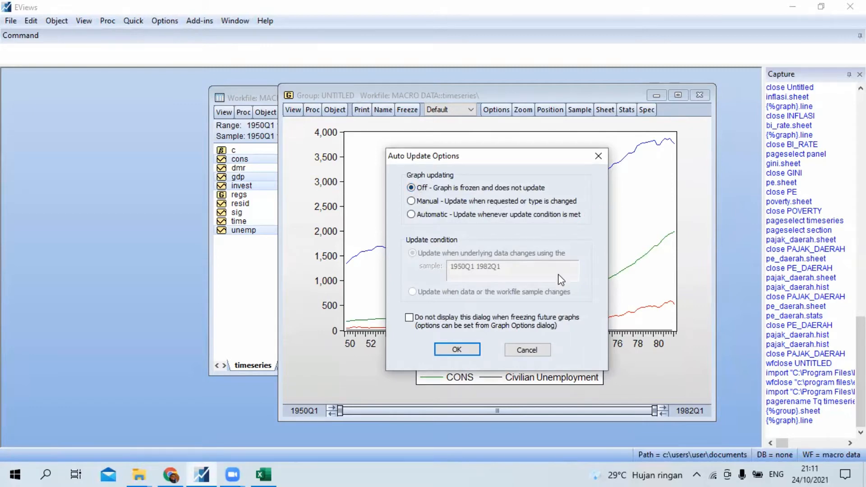
pyautogui.click(457, 350)
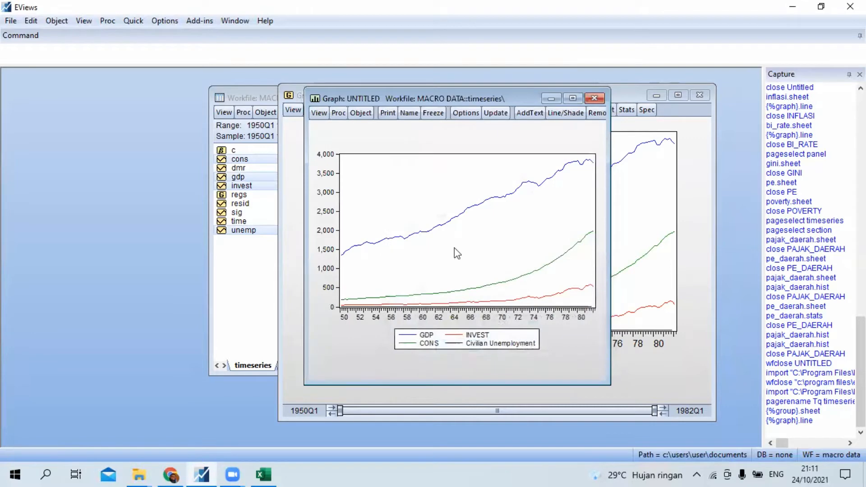
pyautogui.moveTo(453, 98); pyautogui.dragTo(581, 118)
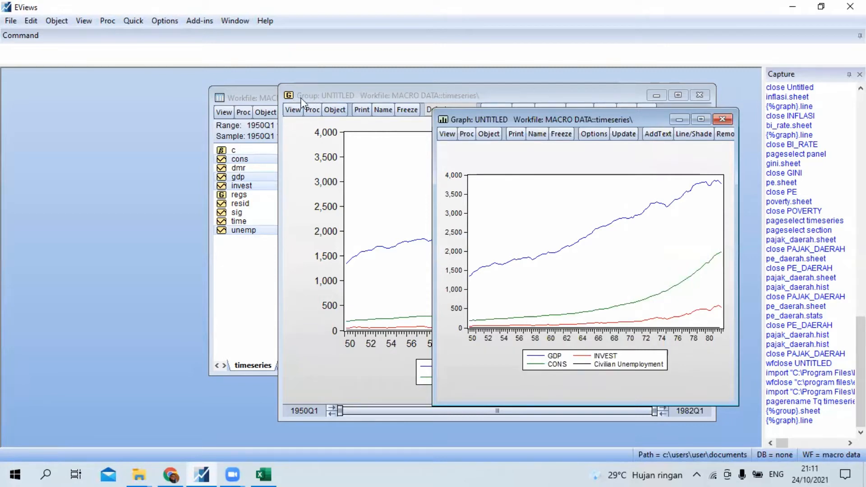
pyautogui.click(337, 93)
pyautogui.moveTo(337, 93); pyautogui.dragTo(87, 107)
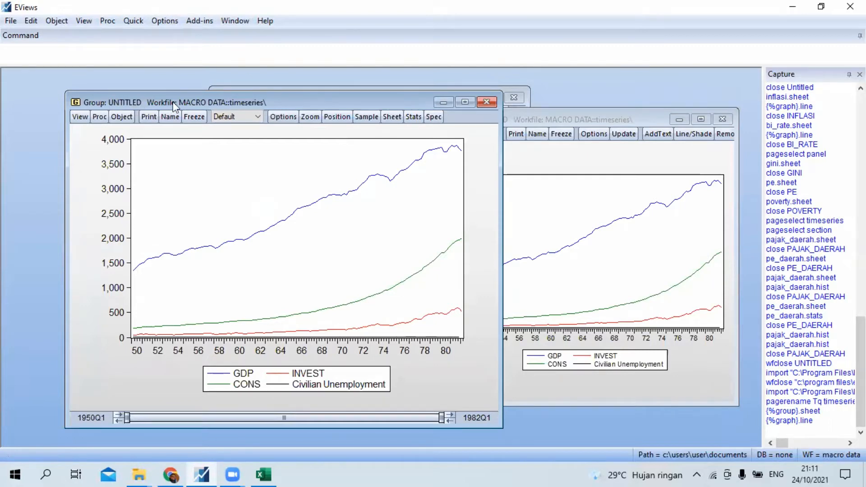
# View the frozen graph maximized, restore its window and shift it over the group window.
pyautogui.click(602, 122)
pyautogui.doubleClick(600, 115)
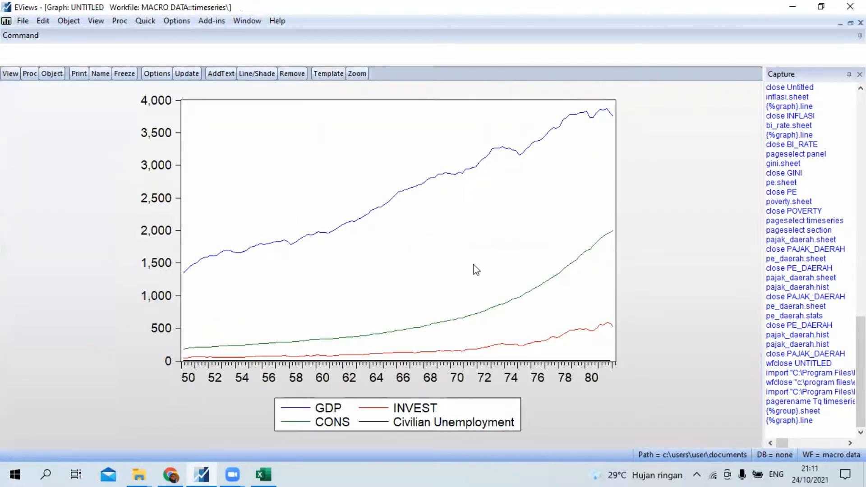
pyautogui.click(850, 23)
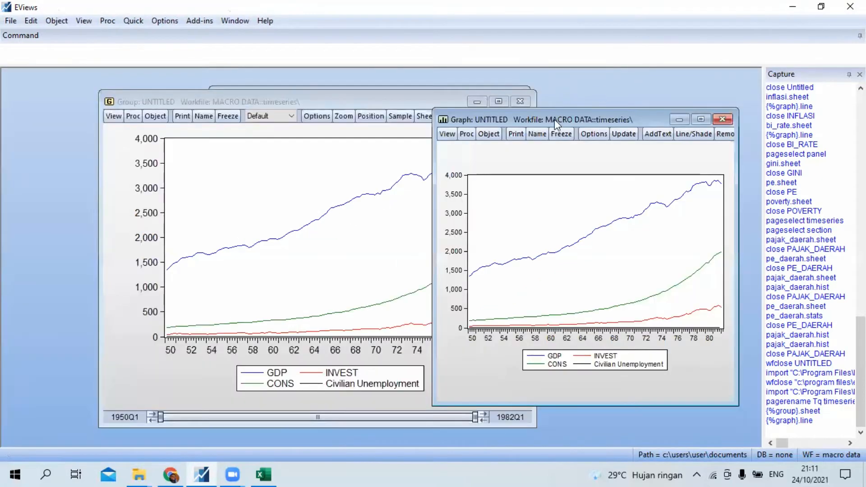
pyautogui.moveTo(550, 121); pyautogui.dragTo(428, 123)
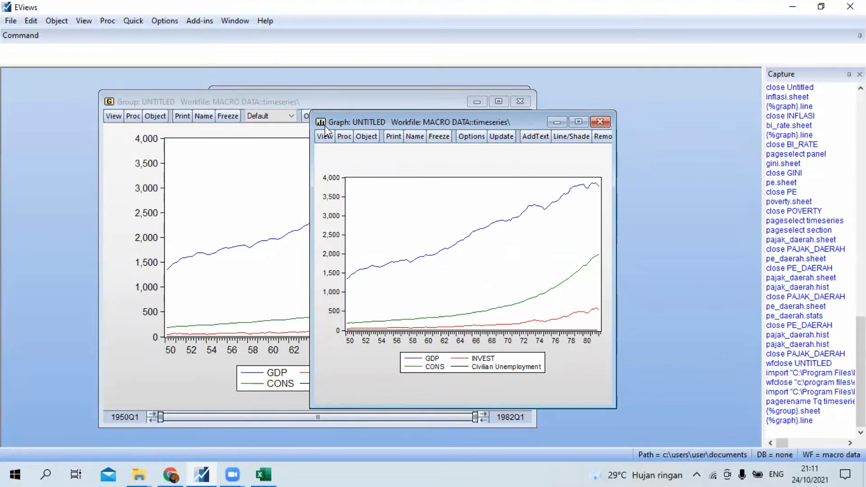
# Name the frozen graph graph01_data and close its window.
pyautogui.click(420, 139)
pyautogui.click(418, 232)
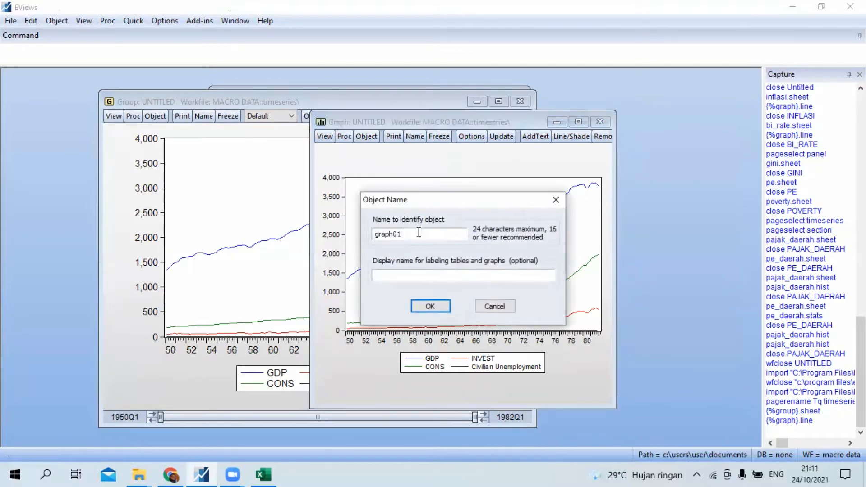
pyautogui.write('_data')
pyautogui.press('Return')
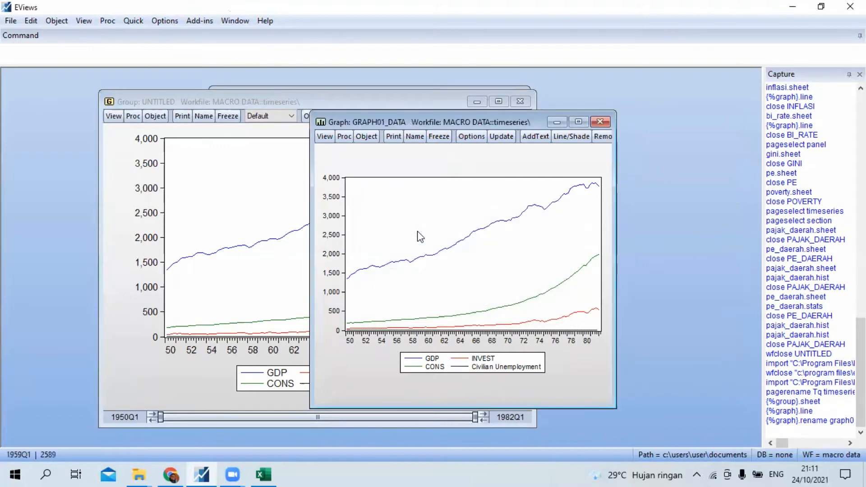
pyautogui.click(599, 122)
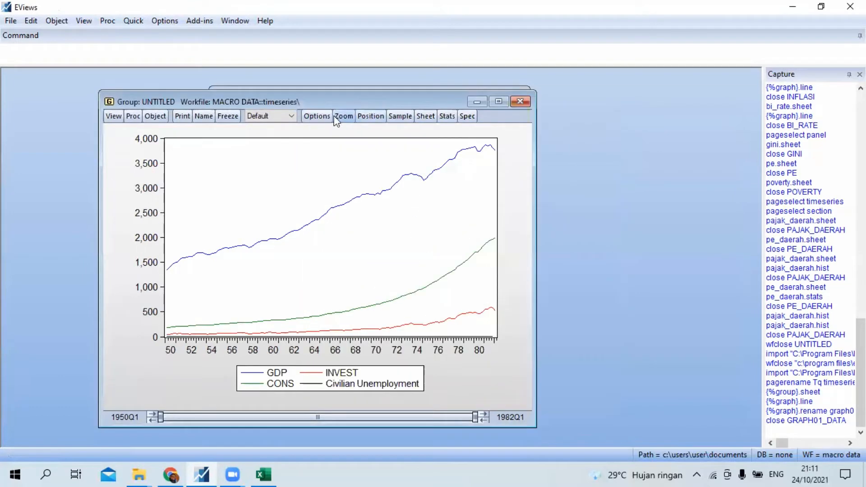
# Arrange the workfile and group windows side by side, reopen graph01_data to check it, and close it.
pyautogui.moveTo(309, 100); pyautogui.dragTo(510, 93)
pyautogui.moveTo(263, 99); pyautogui.dragTo(102, 99)
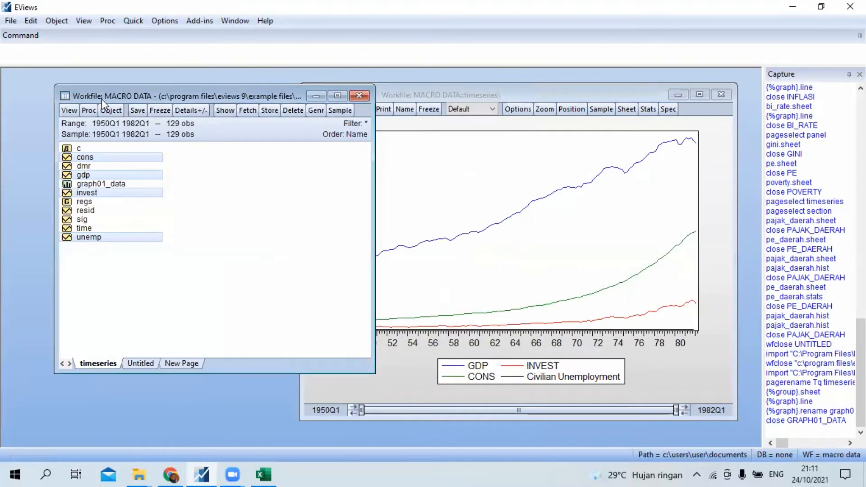
pyautogui.doubleClick(93, 183)
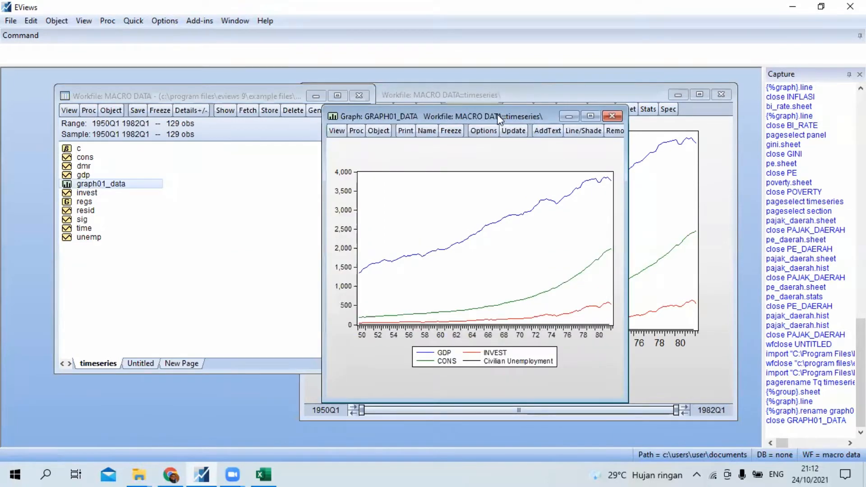
pyautogui.moveTo(493, 114); pyautogui.dragTo(261, 104)
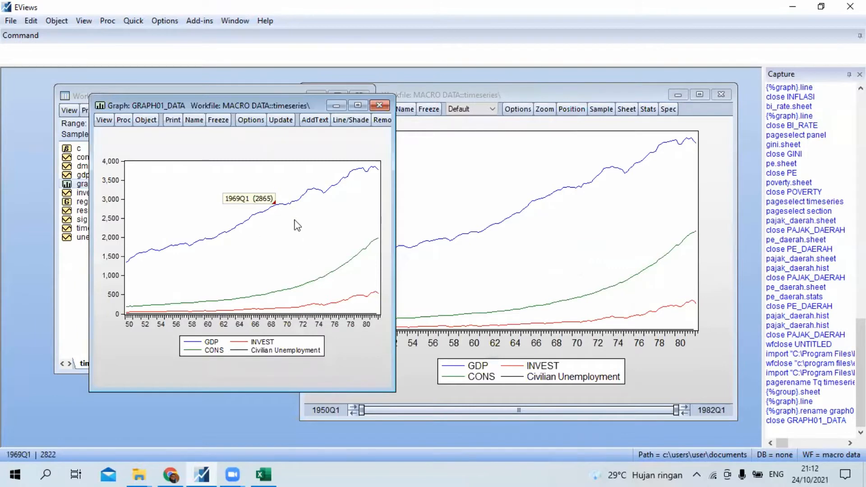
pyautogui.click(379, 106)
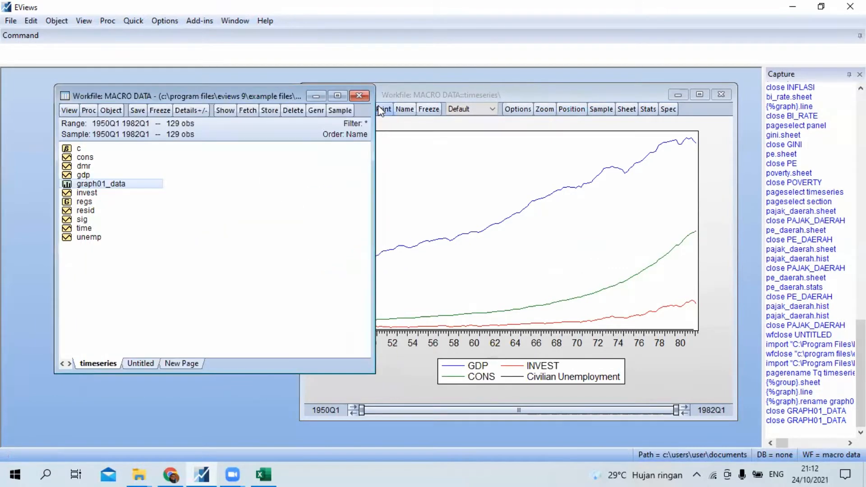
# Bring the group window forward and switch it back to the spreadsheet view.
pyautogui.click(418, 95)
pyautogui.moveTo(418, 95); pyautogui.dragTo(339, 93)
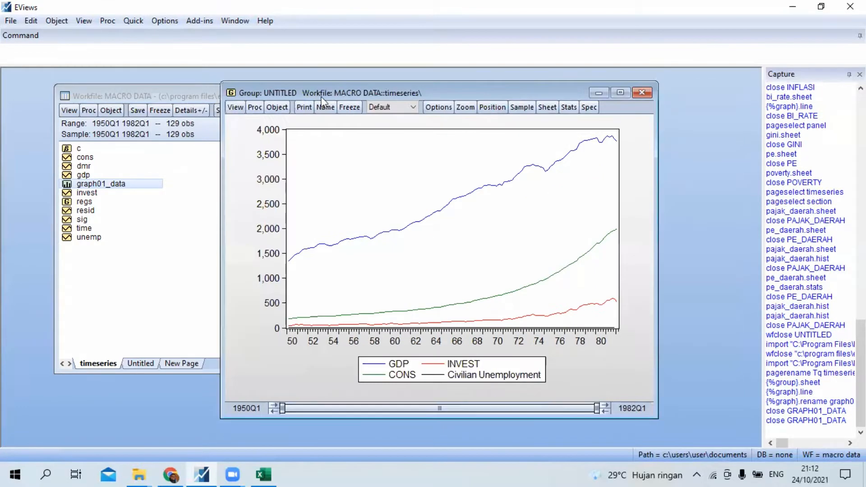
pyautogui.click(235, 107)
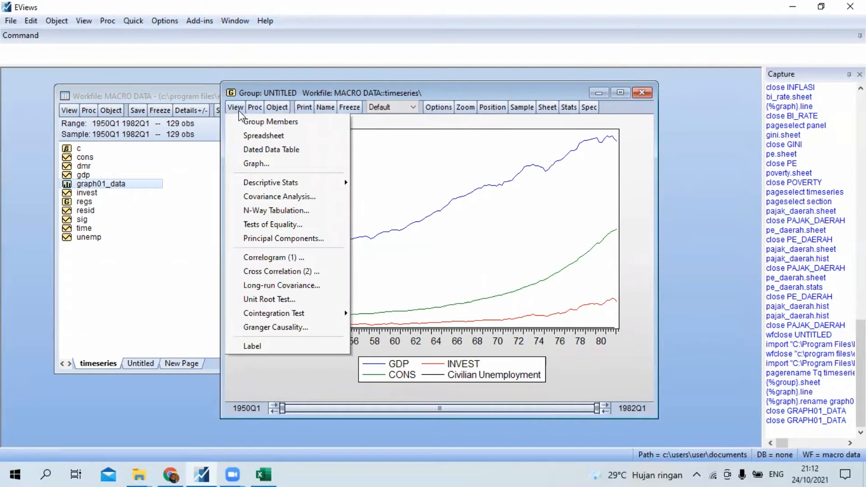
pyautogui.click(255, 137)
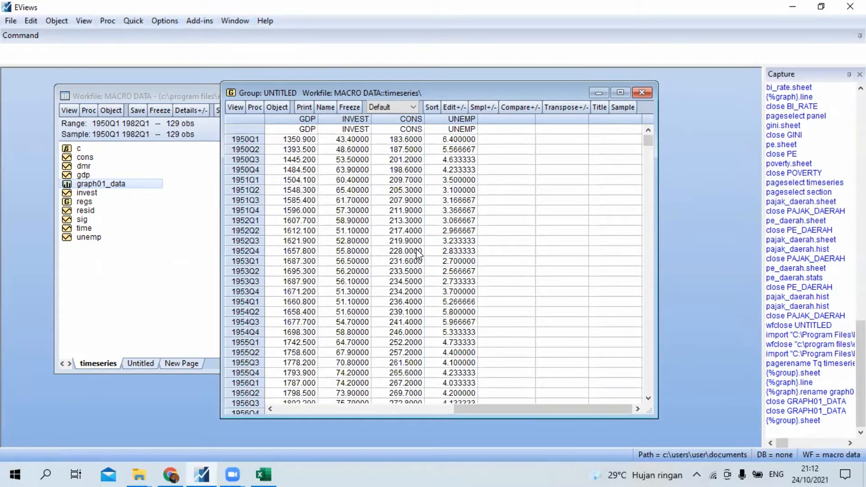
# Show the group's descriptive statistics for individual samples and reposition the window.
pyautogui.click(236, 109)
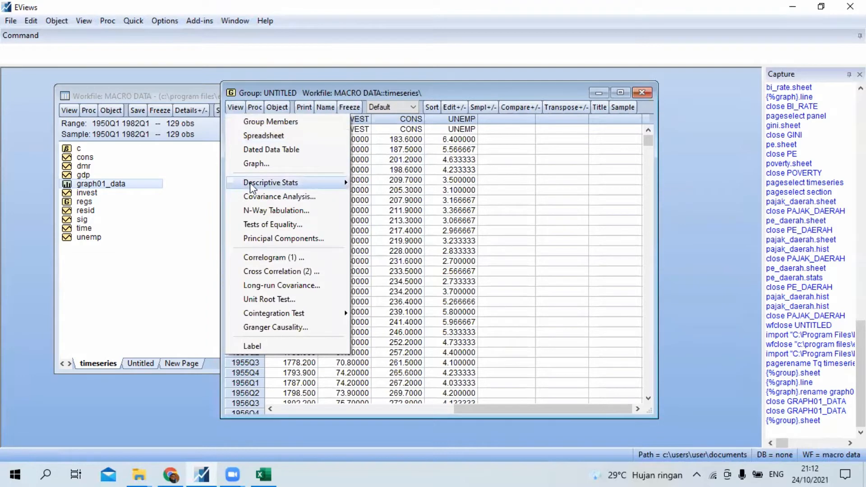
pyautogui.moveTo(275, 184)
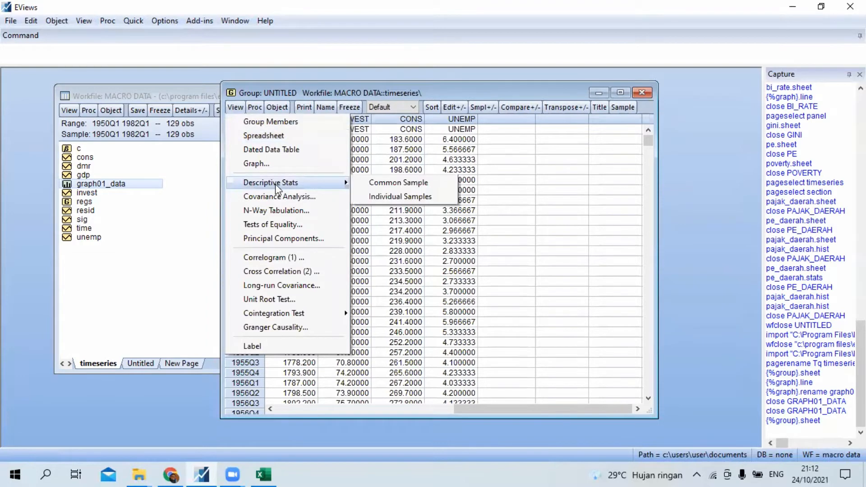
pyautogui.click(392, 198)
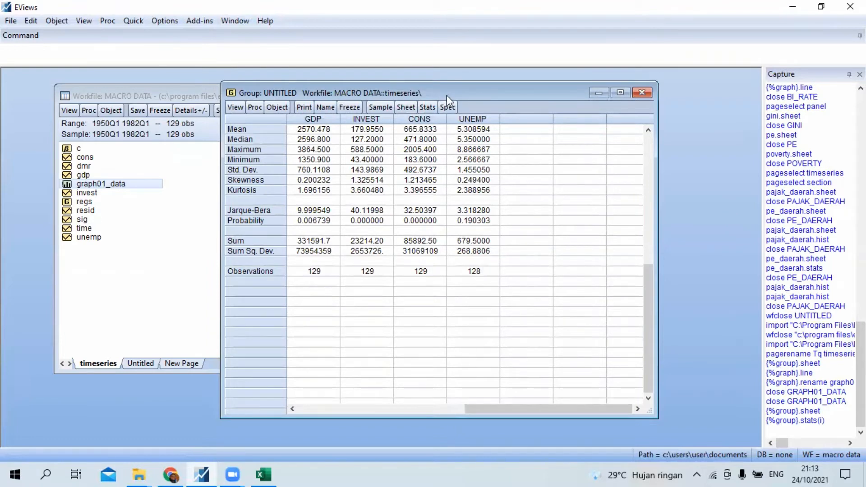
pyautogui.moveTo(446, 95); pyautogui.dragTo(449, 113)
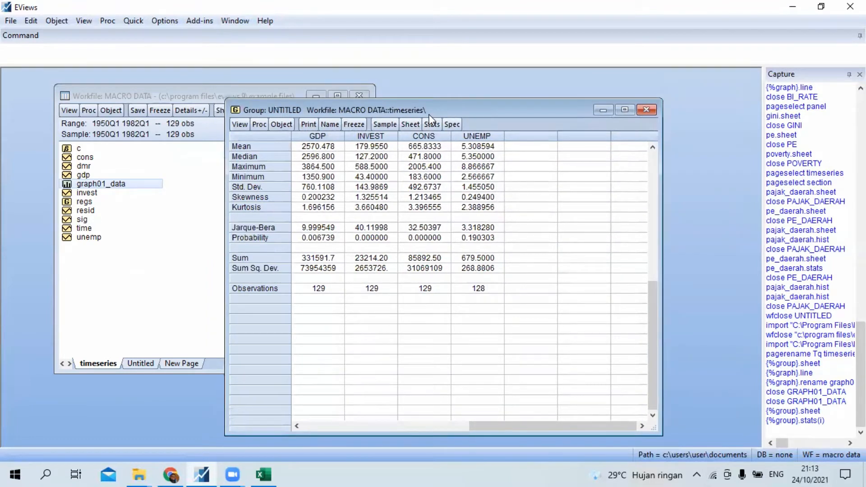
# Freeze the descriptive statistics as a table, then reposition and enlarge the table window.
pyautogui.click(354, 124)
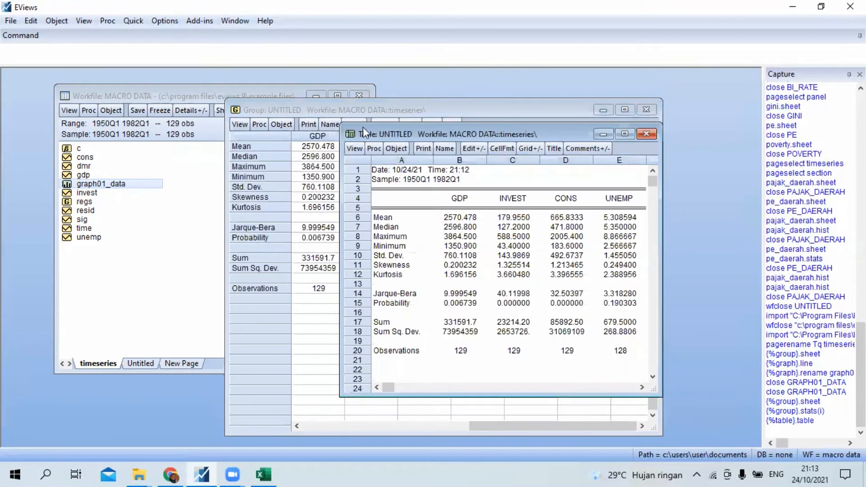
pyautogui.moveTo(380, 131); pyautogui.dragTo(295, 131)
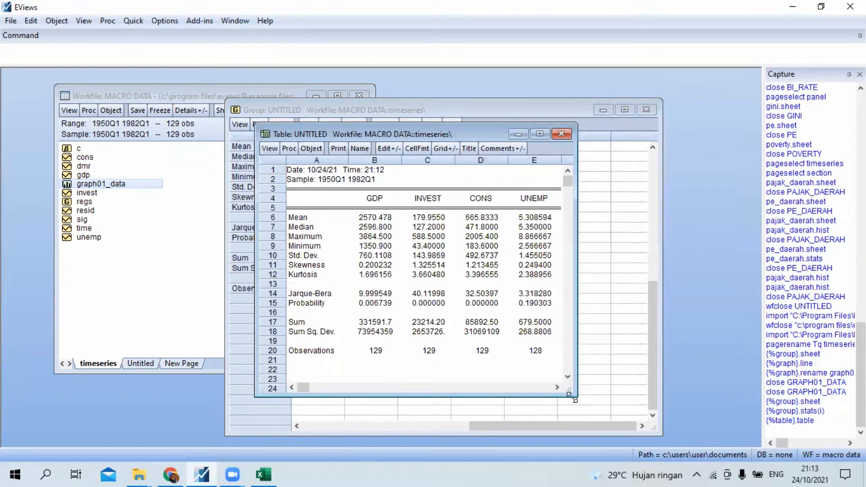
pyautogui.moveTo(572, 393); pyautogui.dragTo(674, 414)
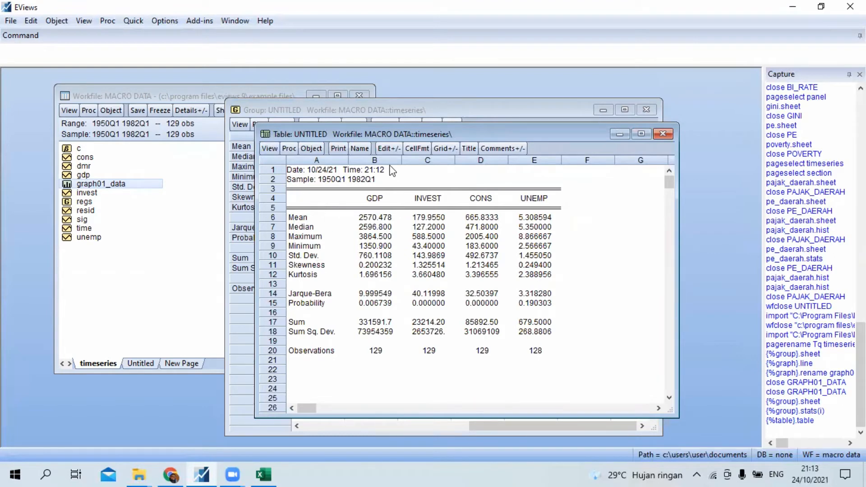
# Name the frozen descriptive statistics table table01_datastatistik.
pyautogui.click(365, 150)
pyautogui.click(415, 245)
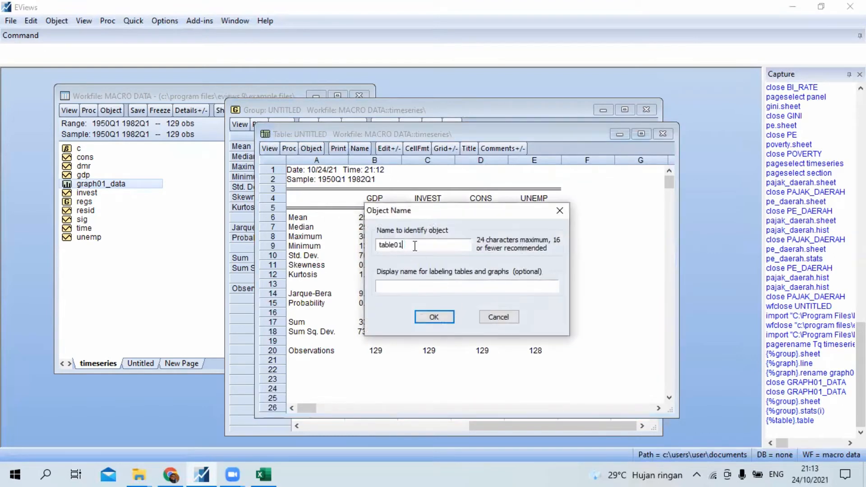
pyautogui.write('_datastatistik')
pyautogui.press('Return')
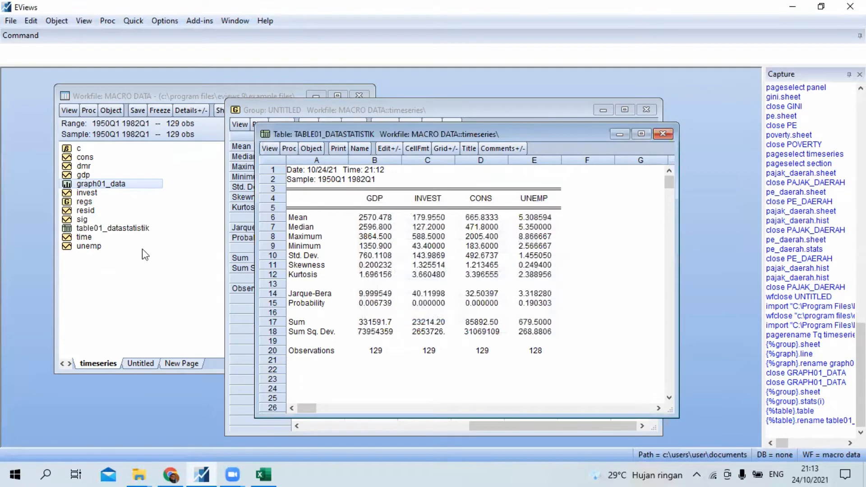
# Close the table window, reopen table01_datastatistik from the workfile to check it, and close it.
pyautogui.click(662, 134)
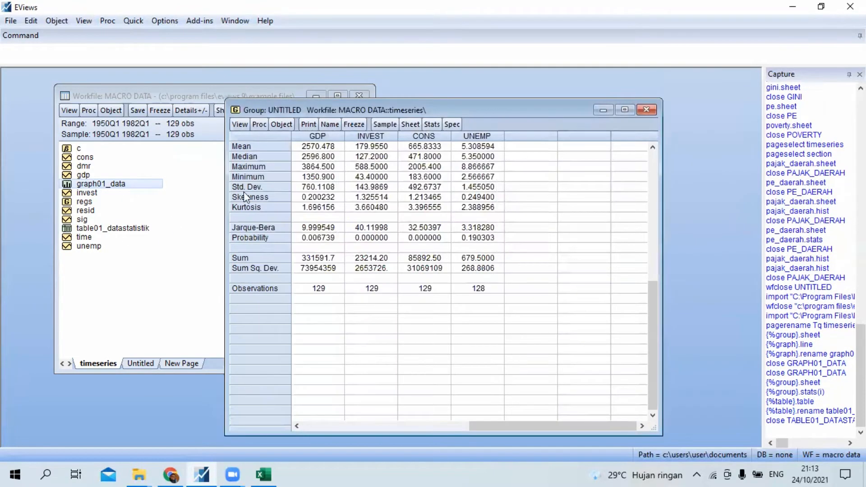
pyautogui.doubleClick(133, 229)
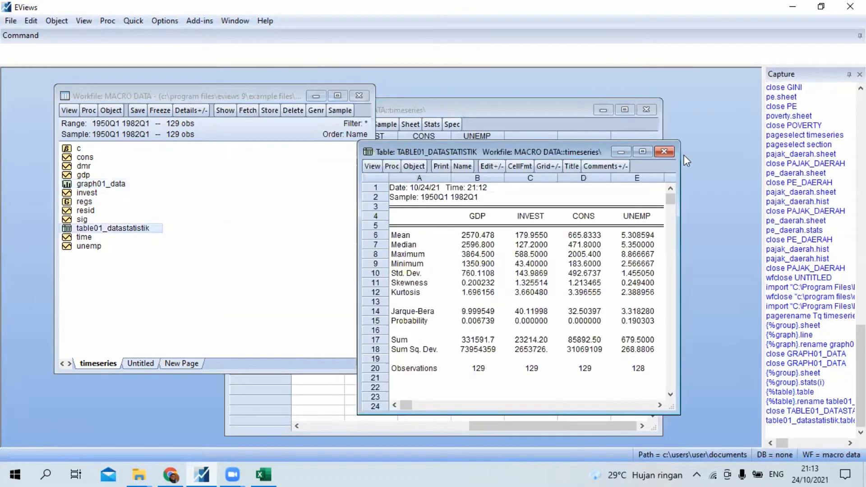
pyautogui.click(664, 154)
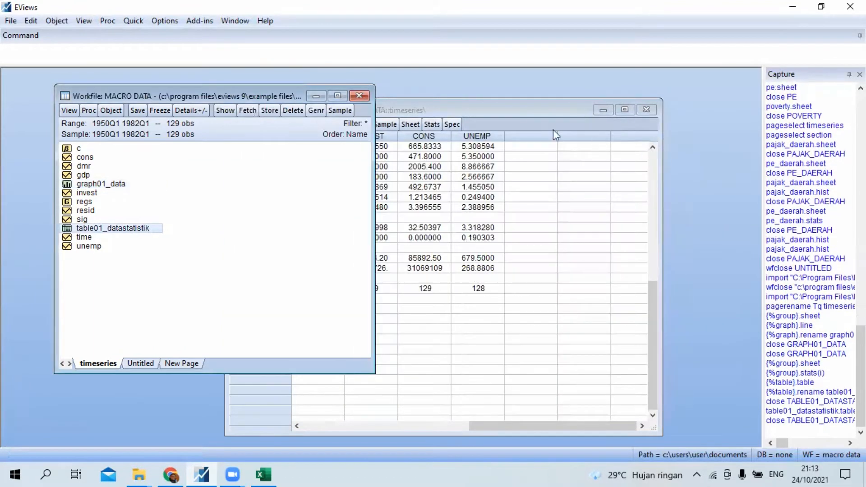
# Bring the group window forward, move it higher, and show the group's descriptive statistics for the common sample.
pyautogui.click(530, 113)
pyautogui.moveTo(523, 107); pyautogui.dragTo(523, 83)
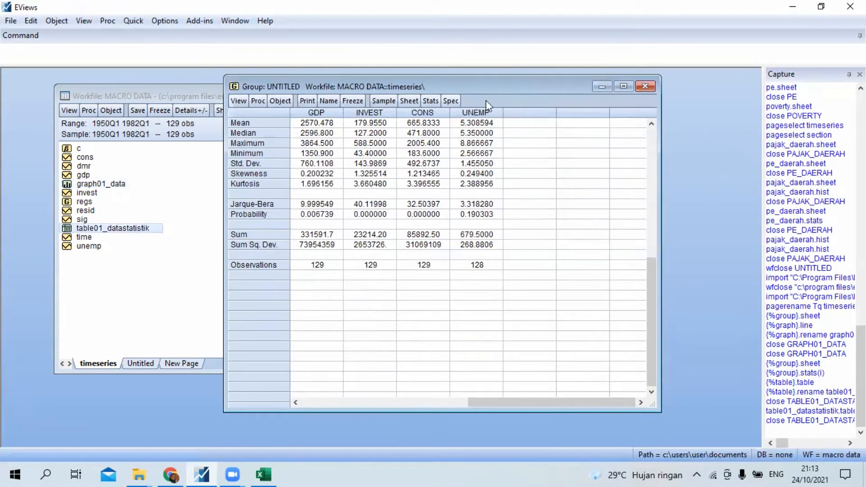
pyautogui.click(239, 101)
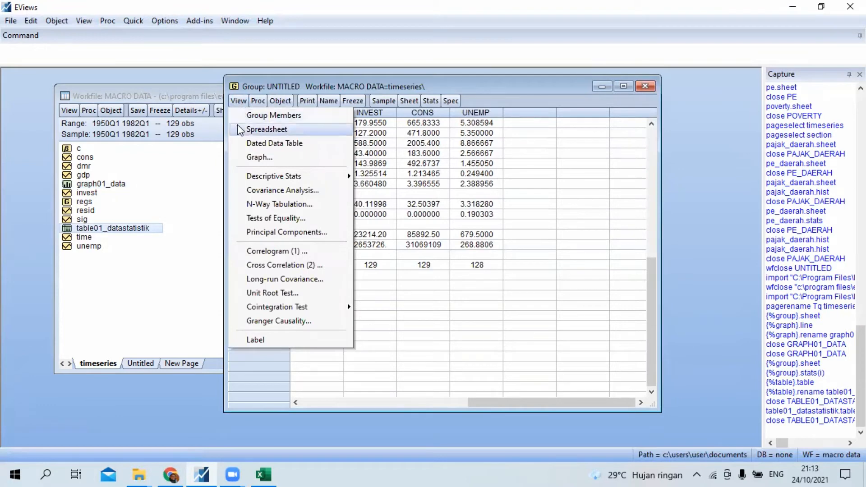
pyautogui.moveTo(269, 179)
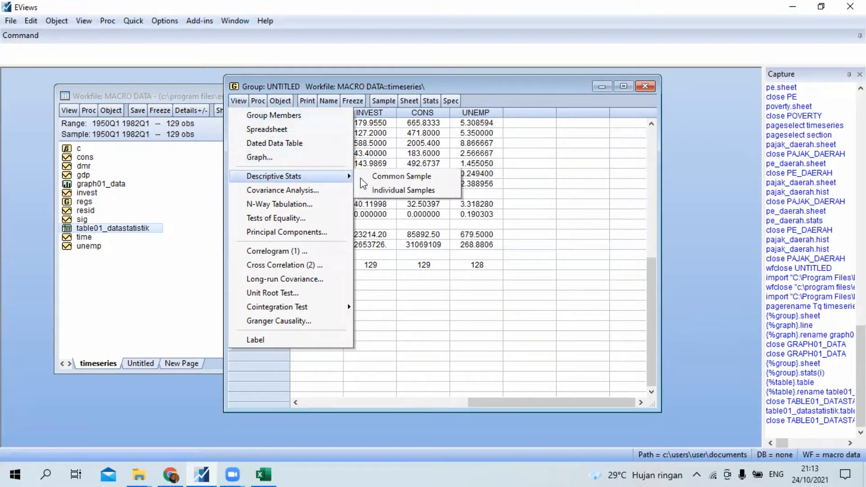
pyautogui.click(398, 177)
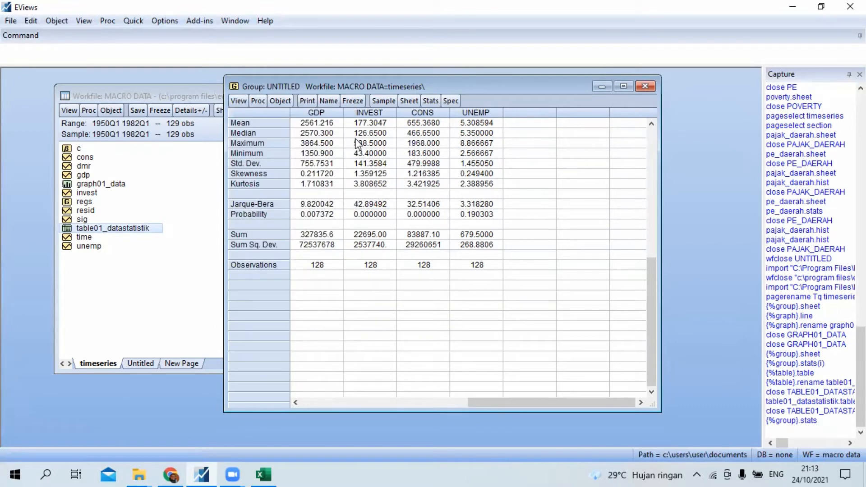
# Run an ordinary covariance analysis of the group that reports the covariances together with their probabilities.
pyautogui.click(236, 101)
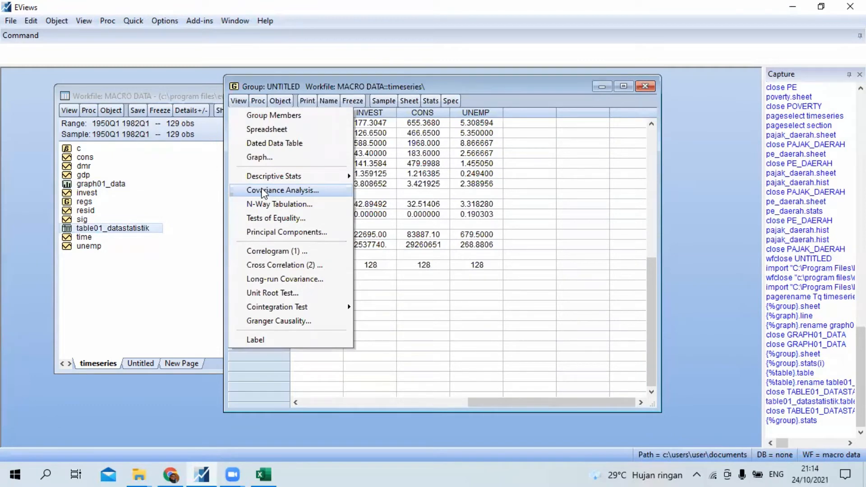
pyautogui.click(272, 190)
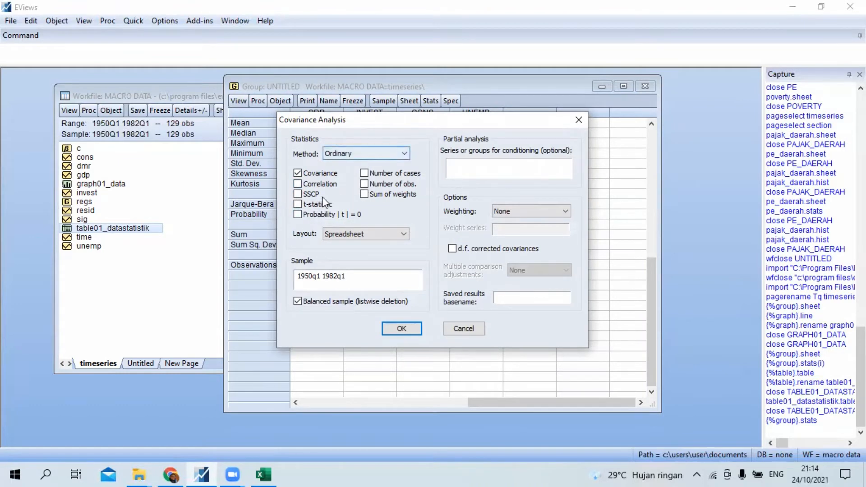
pyautogui.click(297, 215)
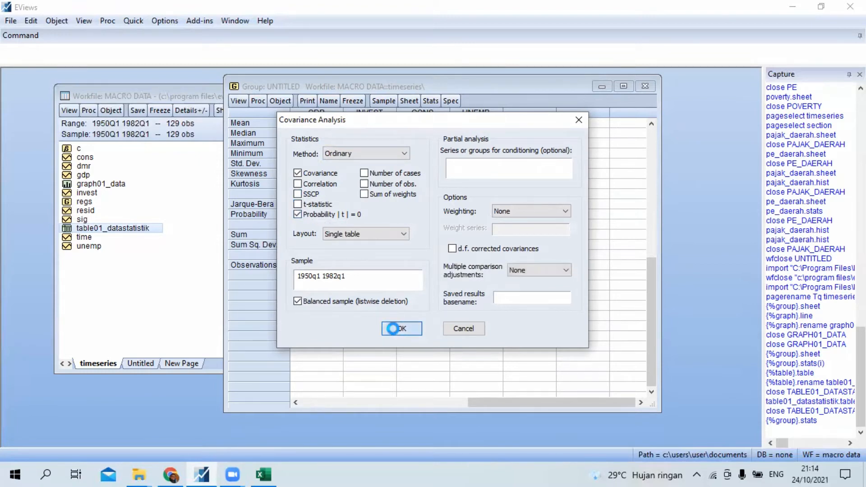
pyautogui.click(395, 334)
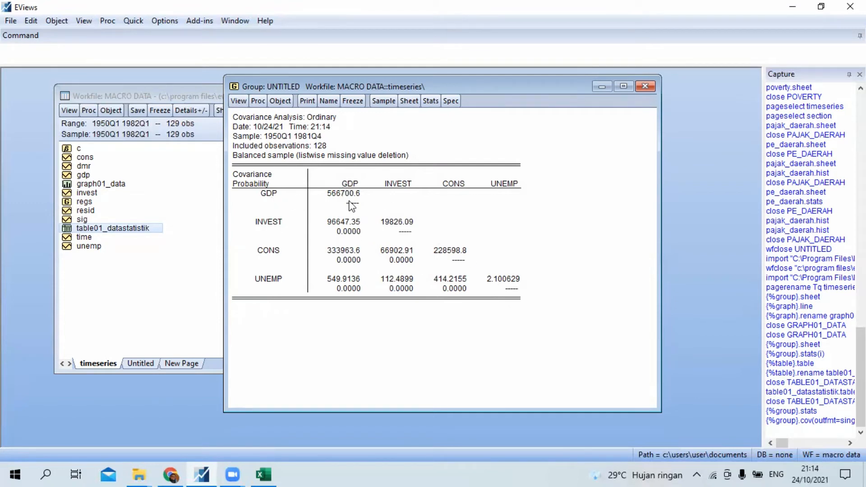
# Freeze the covariance analysis as a table, name it table01_covariandata, and close the table window.
pyautogui.click(353, 102)
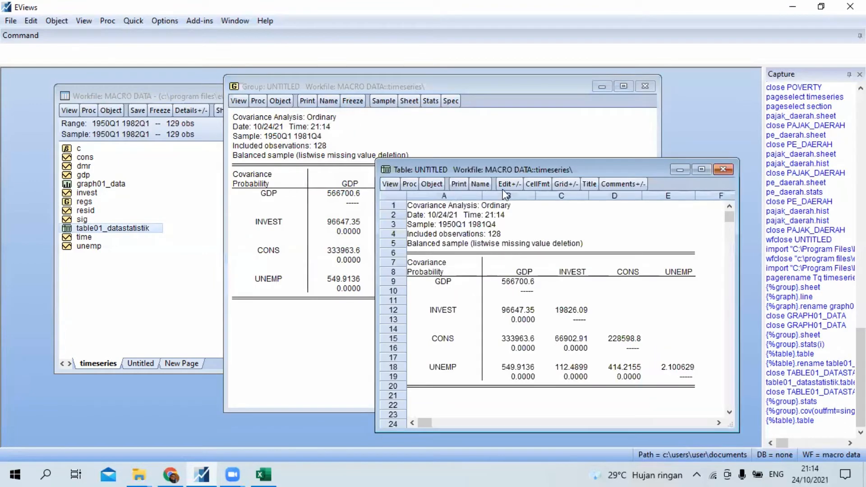
pyautogui.moveTo(545, 161); pyautogui.dragTo(453, 131)
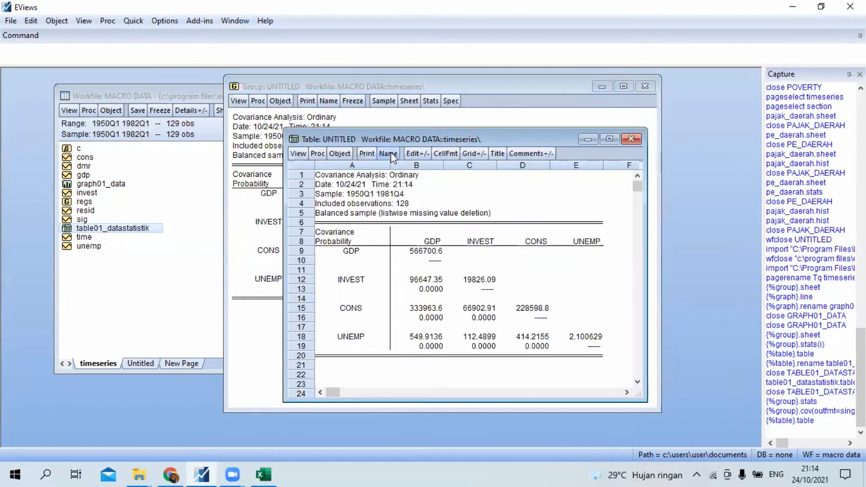
pyautogui.click(391, 154)
pyautogui.click(429, 238)
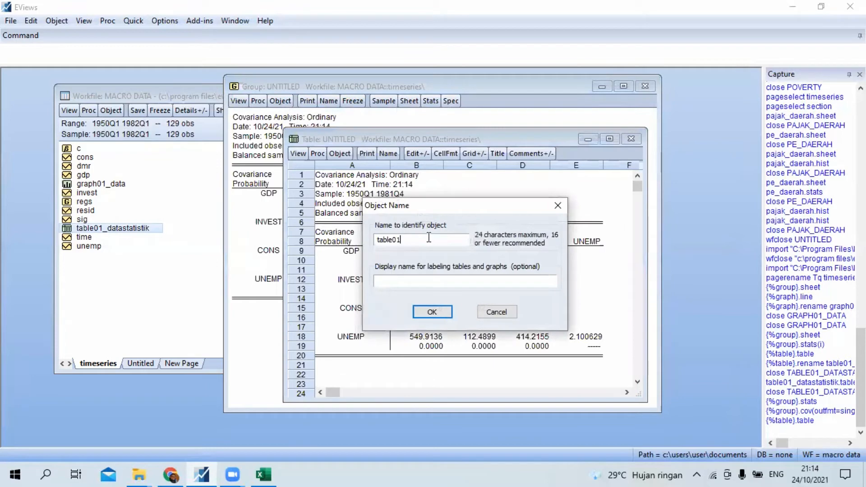
pyautogui.write('_covariandata')
pyautogui.press('Return')
pyautogui.click(631, 139)
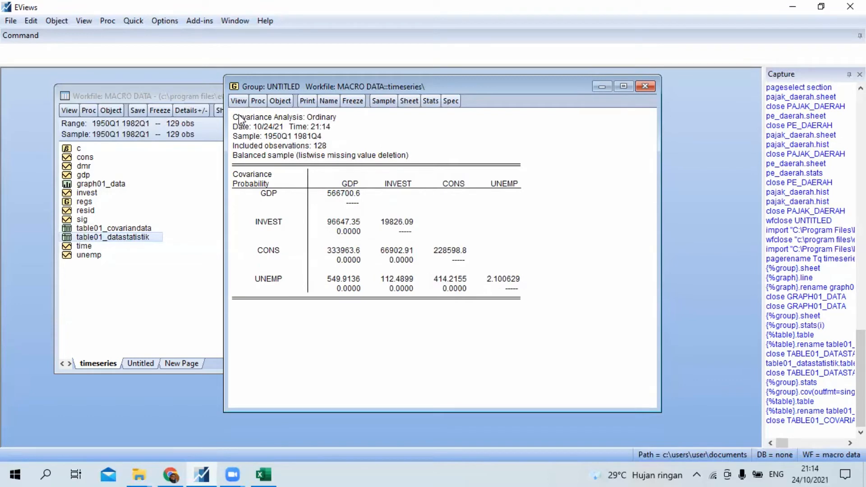
# Show the cross correlogram of GDP and INVEST with 36 lags, look through it, and make the group window taller.
pyautogui.click(238, 101)
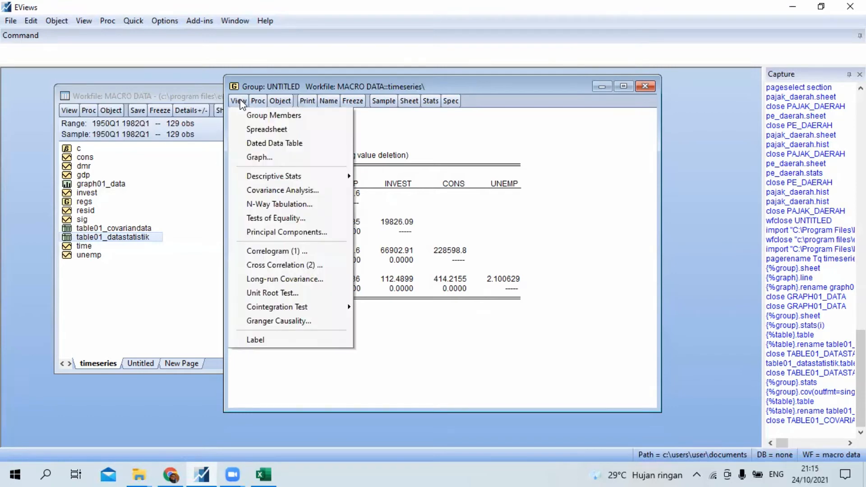
pyautogui.click(275, 266)
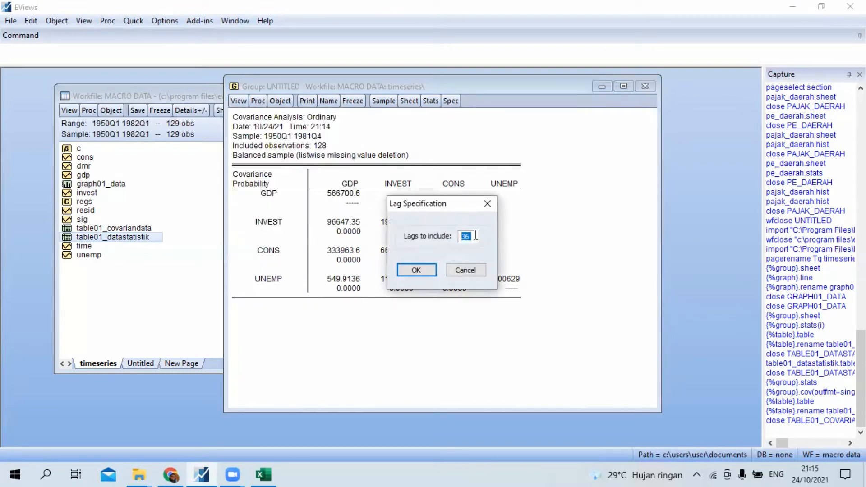
pyautogui.click(416, 270)
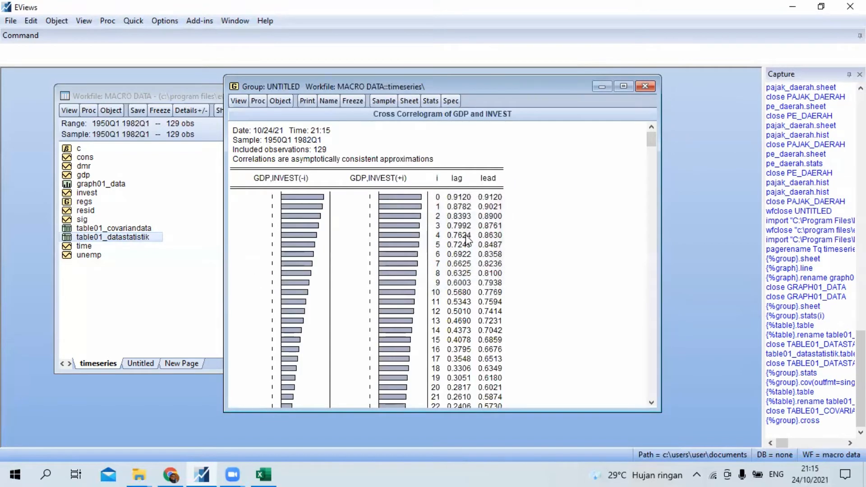
pyautogui.scroll(-3, 455, 280)
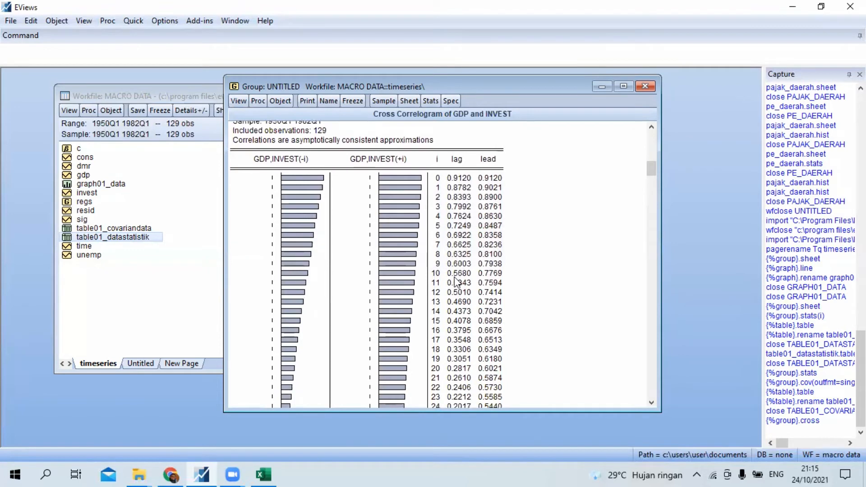
pyautogui.scroll(2, 455, 279)
pyautogui.scroll(1, 455, 282)
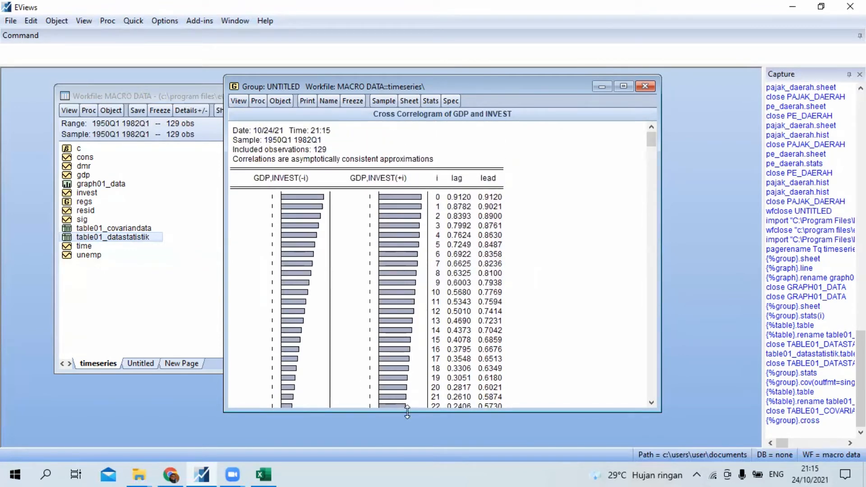
pyautogui.moveTo(407, 411); pyautogui.dragTo(407, 436)
# Freeze the cross correlogram as a table, reposition its window, and discard the unnamed table.
pyautogui.click(353, 101)
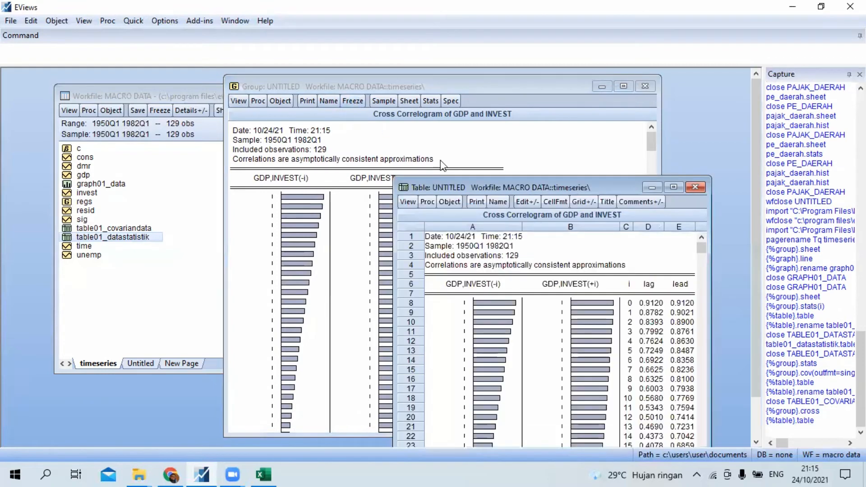
pyautogui.moveTo(446, 187); pyautogui.dragTo(359, 133)
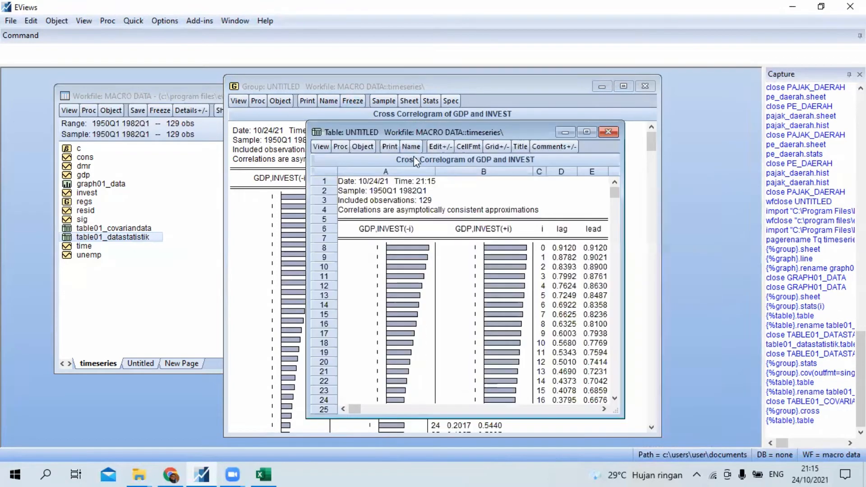
pyautogui.click(610, 131)
pyautogui.click(409, 262)
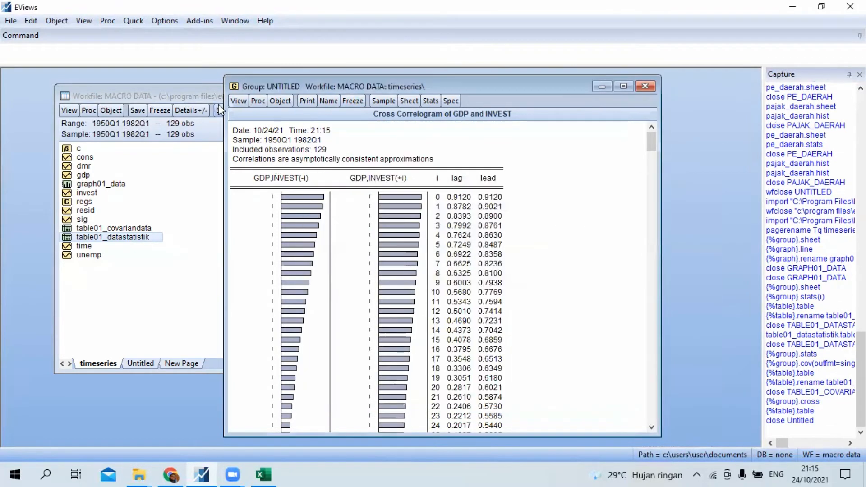
# Run pairwise Granger causality tests on the group with 2 lags.
pyautogui.click(235, 103)
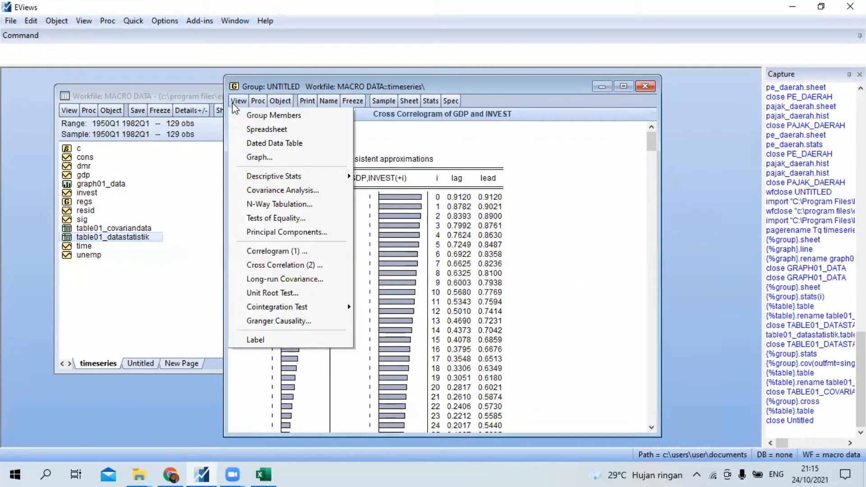
pyautogui.click(374, 85)
pyautogui.click(236, 102)
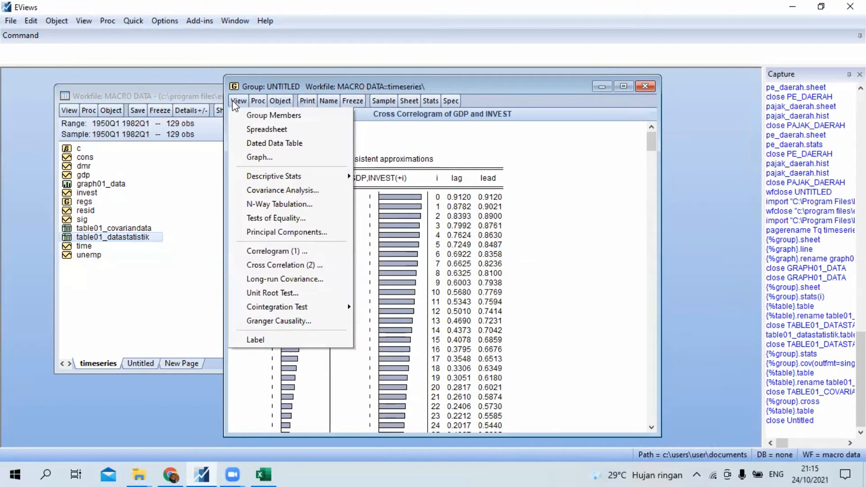
pyautogui.click(302, 327)
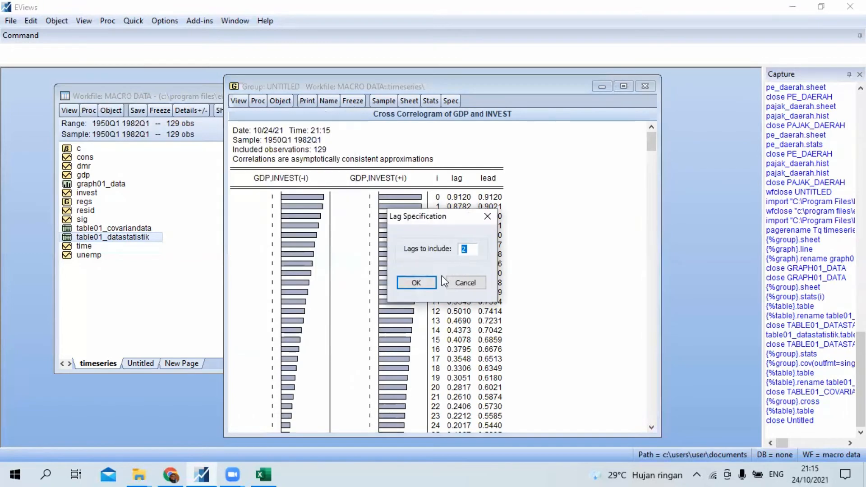
pyautogui.click(417, 284)
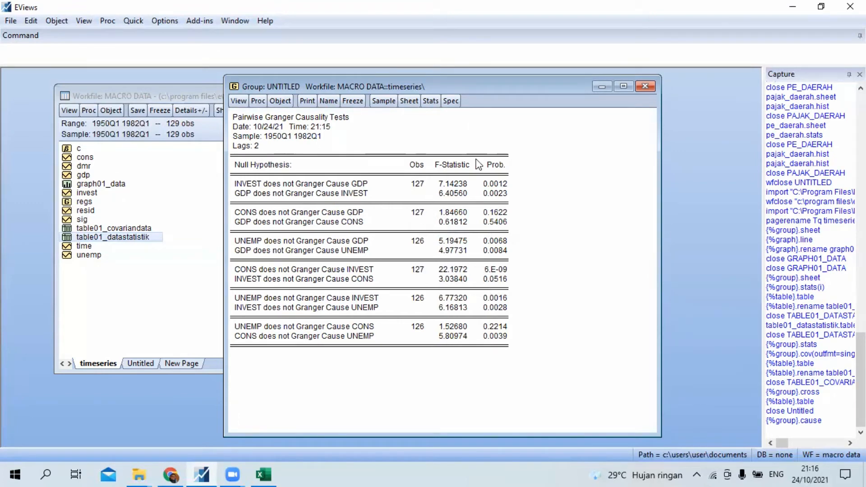
# Show the correlogram of GDP in levels with 36 lags and look through it.
pyautogui.click(244, 100)
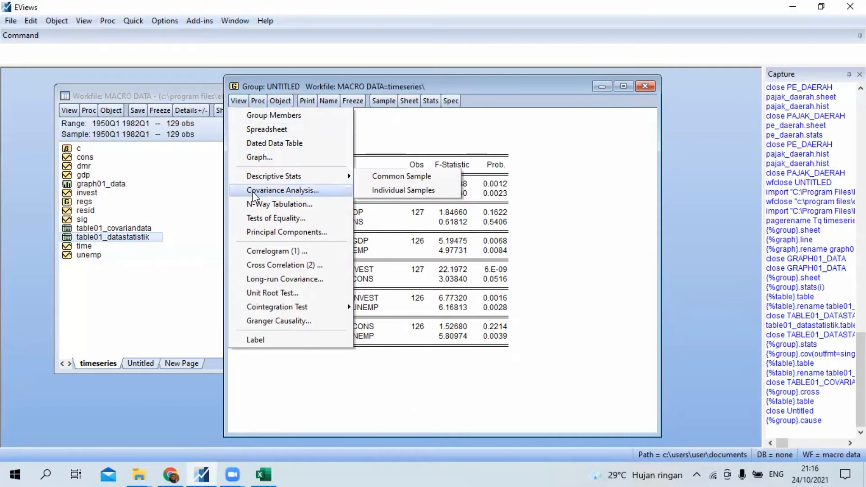
pyautogui.click(270, 251)
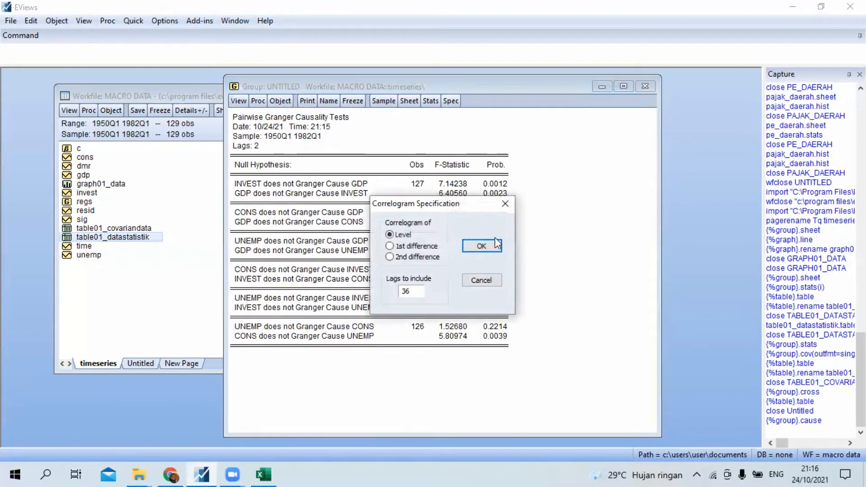
pyautogui.click(487, 245)
pyautogui.scroll(-1, 439, 204)
pyautogui.scroll(1, 439, 204)
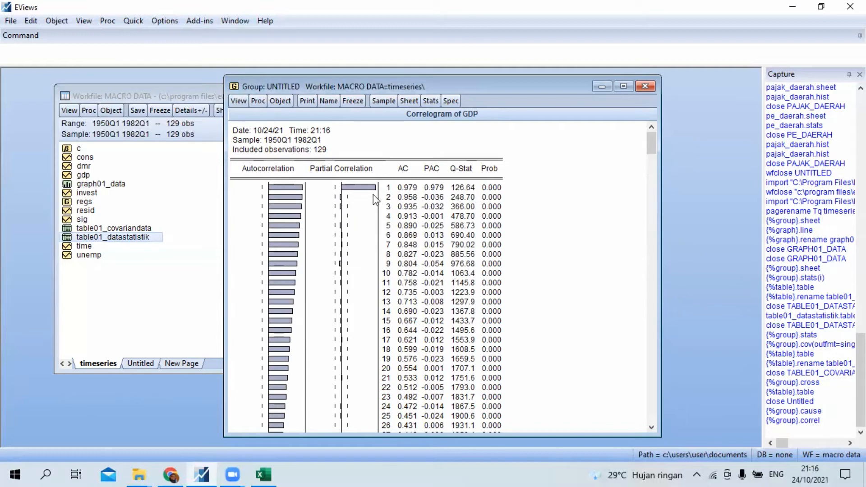
pyautogui.scroll(-1, 376, 200)
pyautogui.scroll(1, 376, 200)
# Close the untitled group window and discard the unnamed group.
pyautogui.click(243, 100)
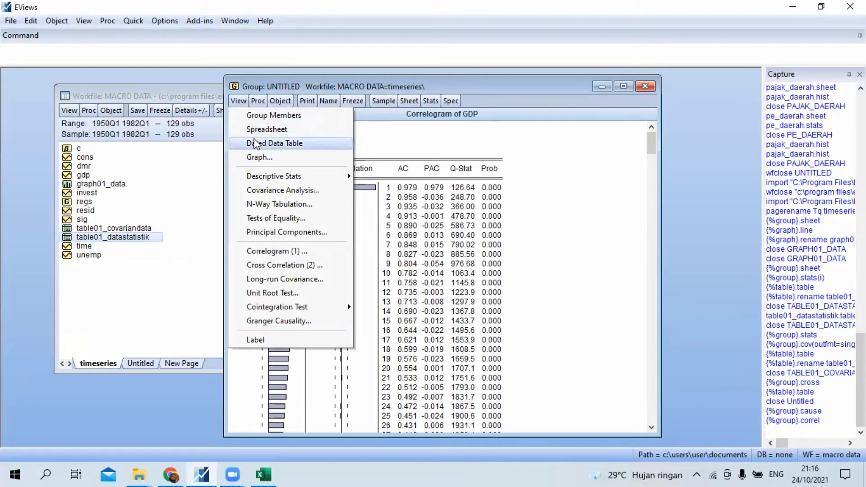
pyautogui.click(552, 151)
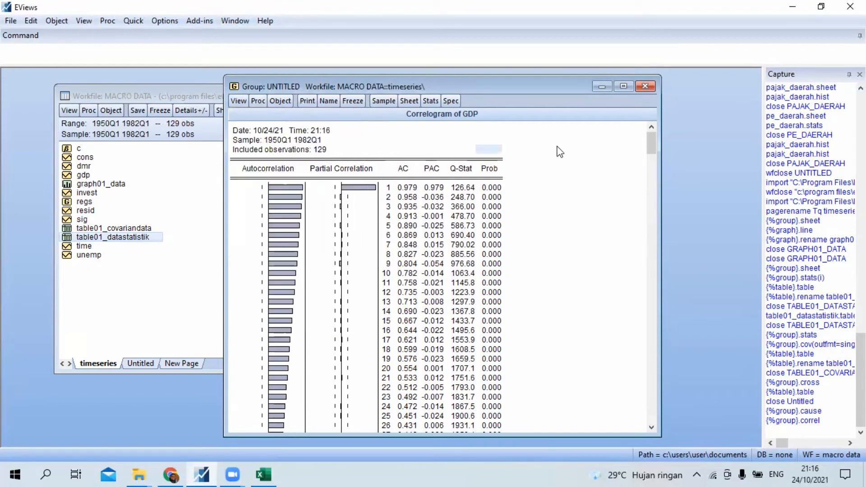
pyautogui.click(647, 85)
pyautogui.click(399, 258)
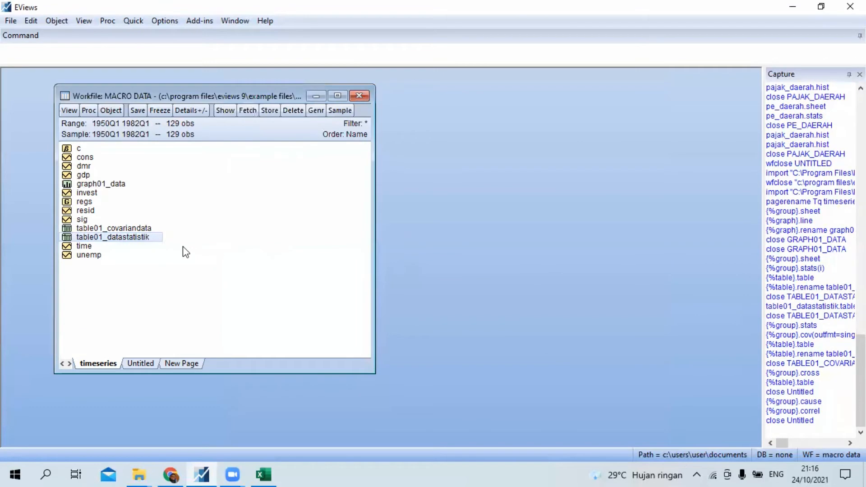
# Open the gdp series spreadsheet, reposition and enlarge its window to view the quarterly values, and close it.
pyautogui.doubleClick(83, 175)
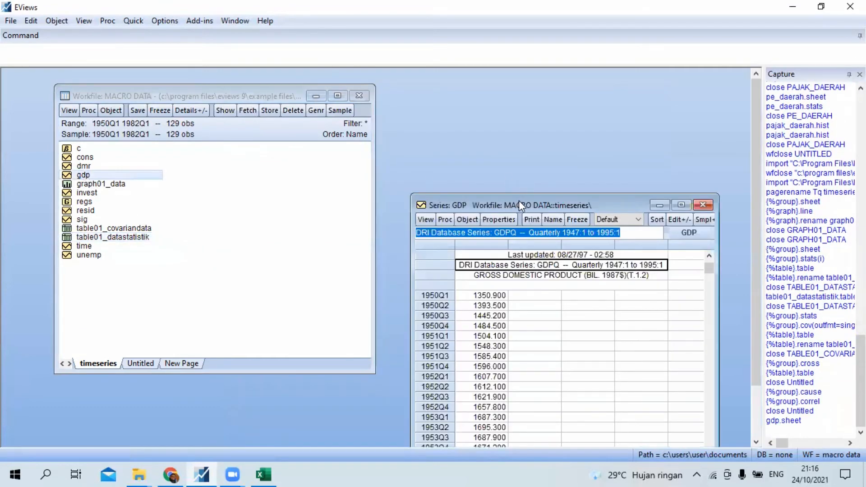
pyautogui.moveTo(516, 205); pyautogui.dragTo(361, 121)
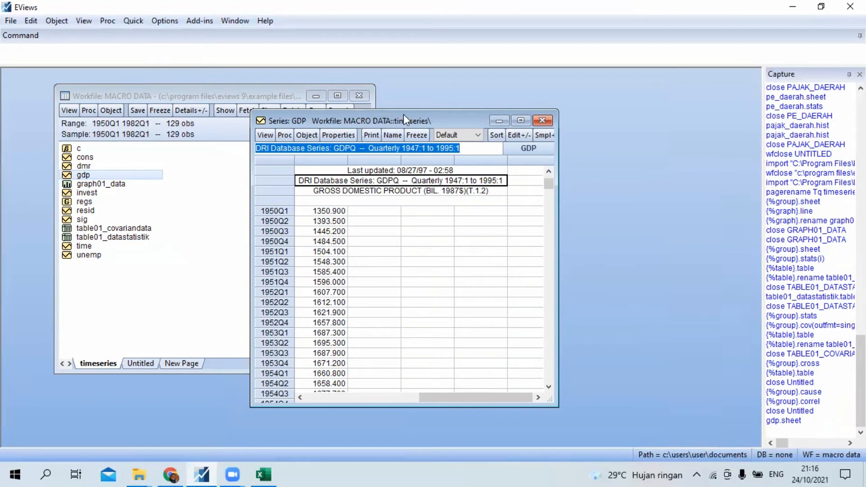
pyautogui.moveTo(404, 116); pyautogui.dragTo(420, 95)
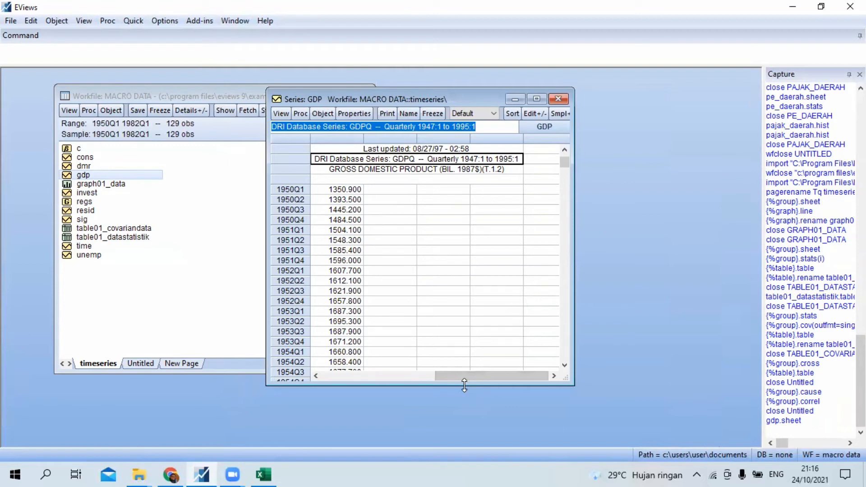
pyautogui.moveTo(464, 384); pyautogui.dragTo(461, 410)
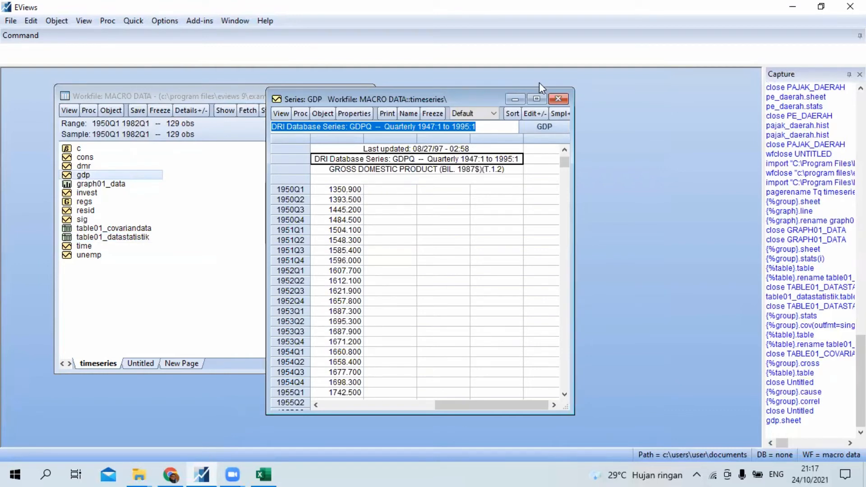
pyautogui.click(560, 99)
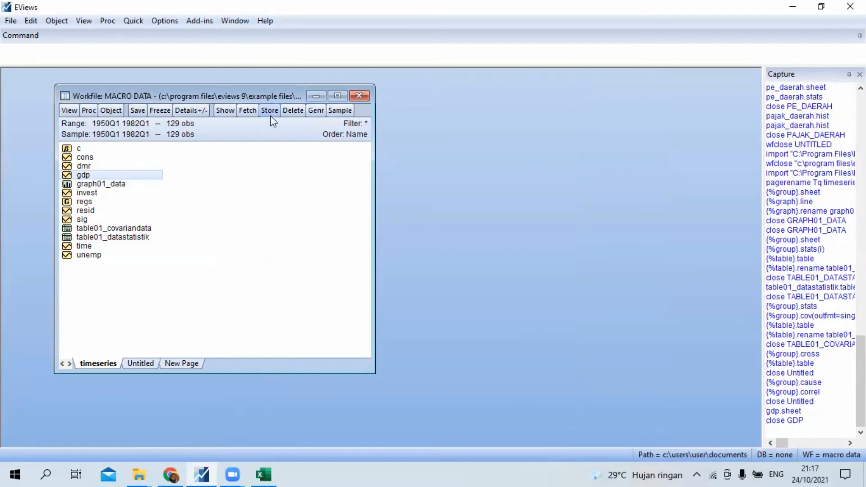
# Generate a new series with the equation lngdp=log(gdp) over the sample 1950Q1 1982Q1.
pyautogui.click(314, 113)
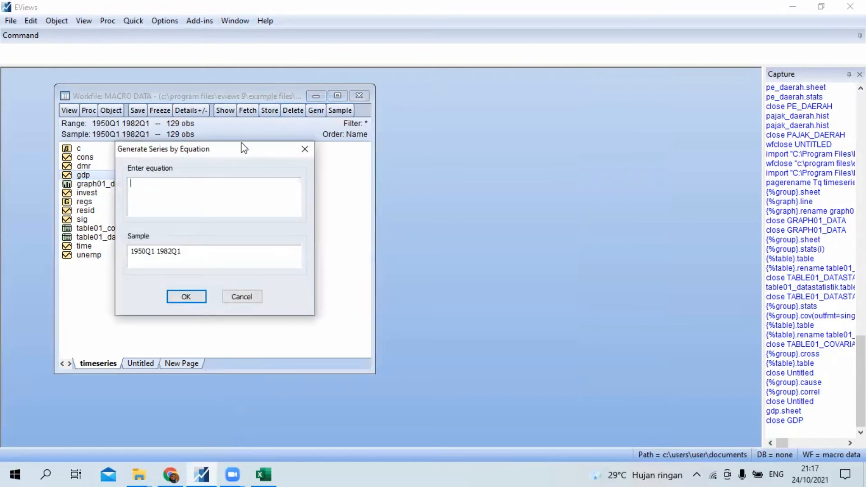
pyautogui.moveTo(247, 153); pyautogui.dragTo(329, 179)
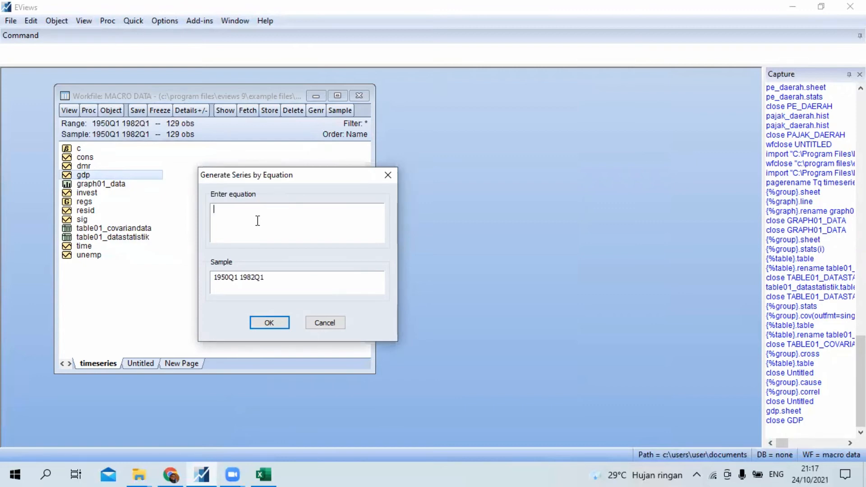
pyautogui.write('ln')
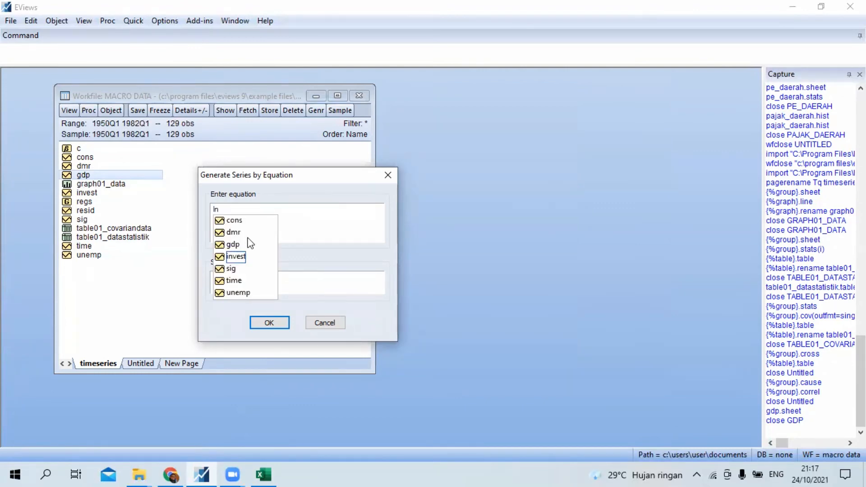
pyautogui.click(232, 244)
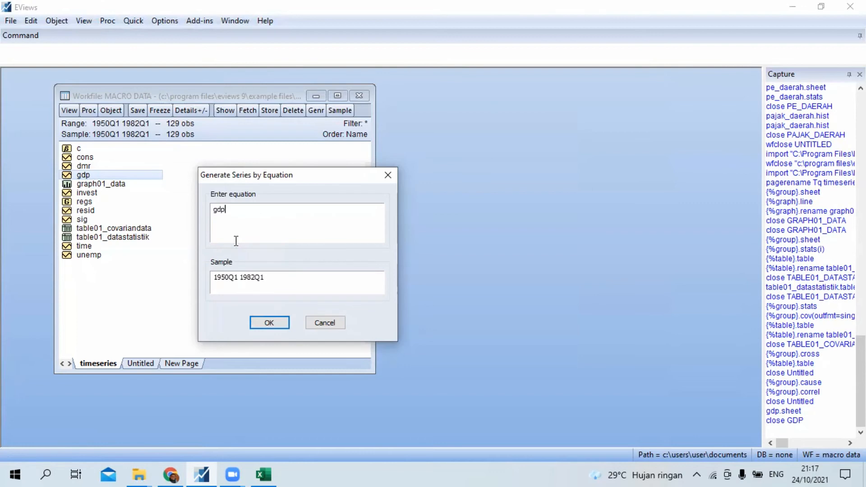
pyautogui.click(212, 213)
pyautogui.write('lngdp=log(gdP0')
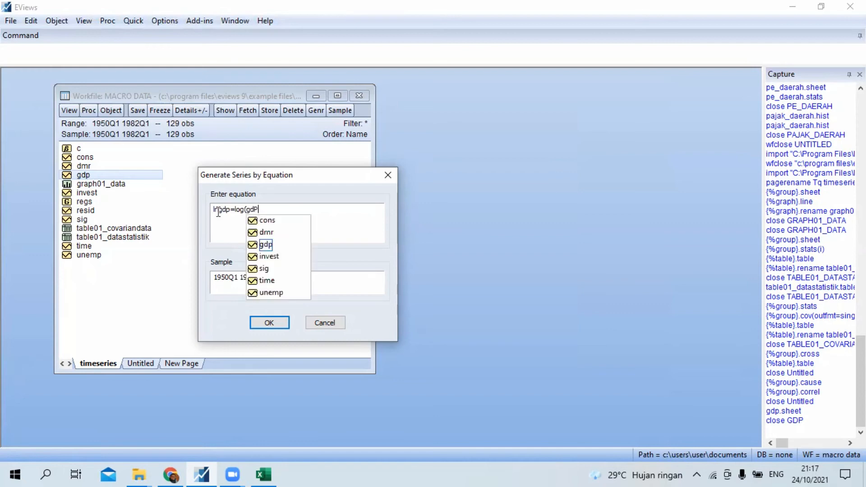
pyautogui.press('BackSpace')
pyautogui.press('BackSpace')
pyautogui.write('p)')
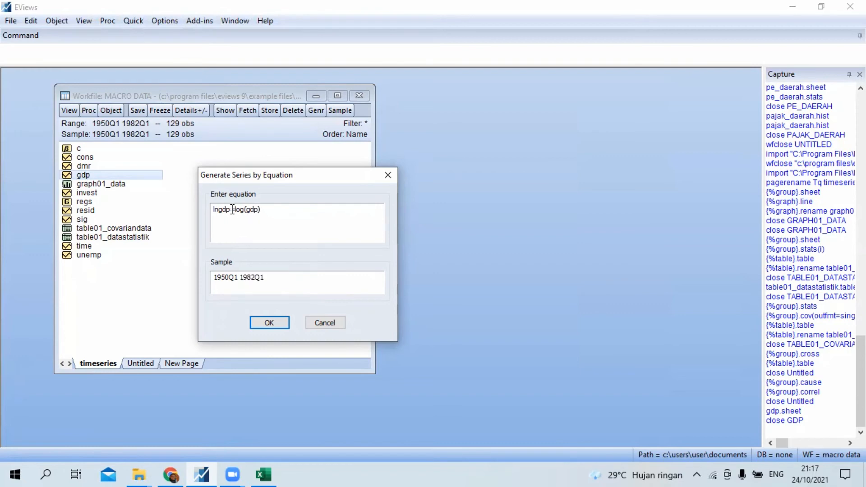
pyautogui.moveTo(232, 210); pyautogui.dragTo(213, 211)
pyautogui.moveTo(235, 210); pyautogui.dragTo(263, 210)
pyautogui.click(260, 211)
pyautogui.press('Return')
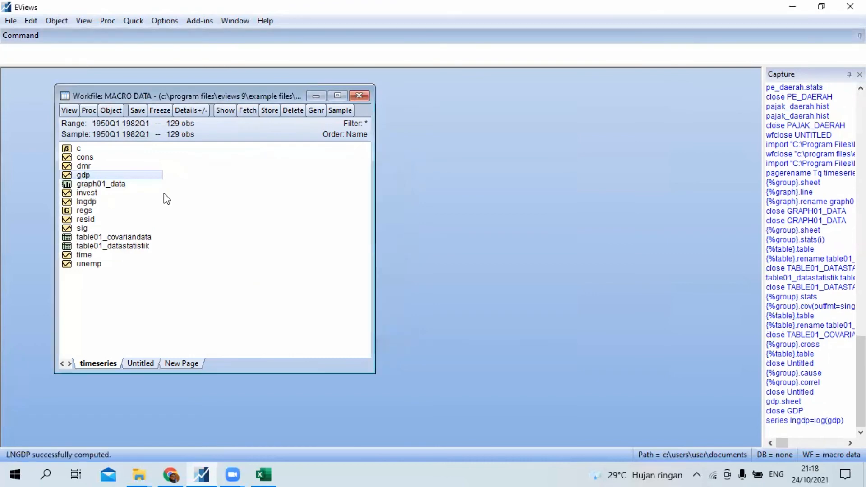
# Open the lngdp and gdp series spreadsheets and arrange their windows side by side for comparison.
pyautogui.click(86, 202)
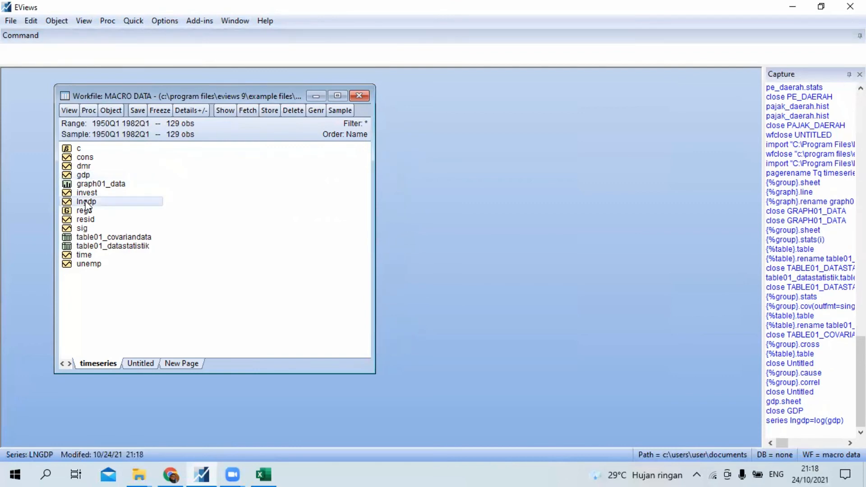
pyautogui.doubleClick(86, 202)
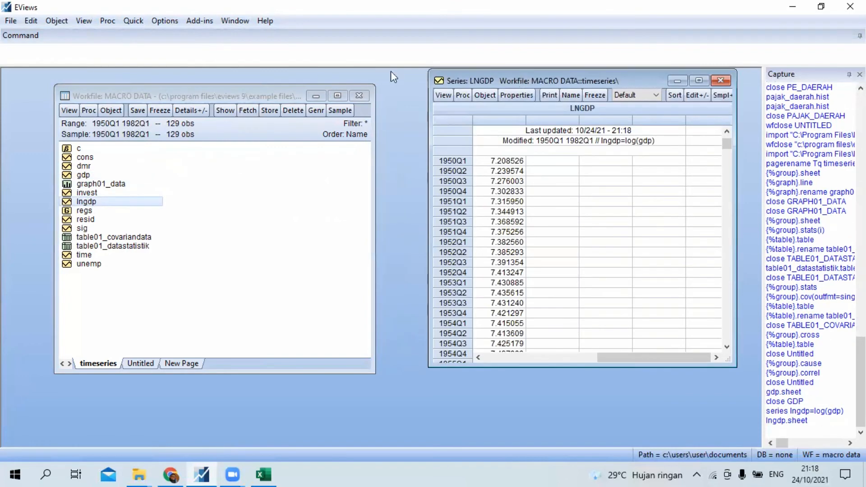
pyautogui.moveTo(522, 76); pyautogui.dragTo(391, 72)
pyautogui.moveTo(456, 76); pyautogui.dragTo(544, 108)
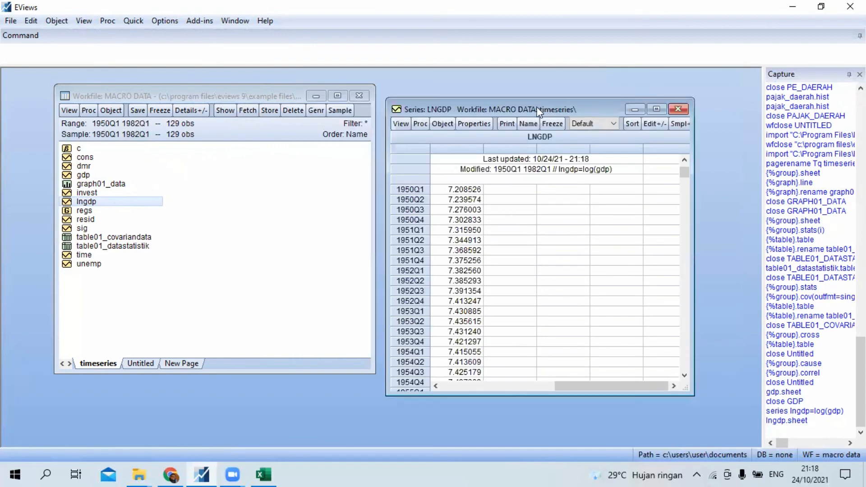
pyautogui.doubleClick(84, 175)
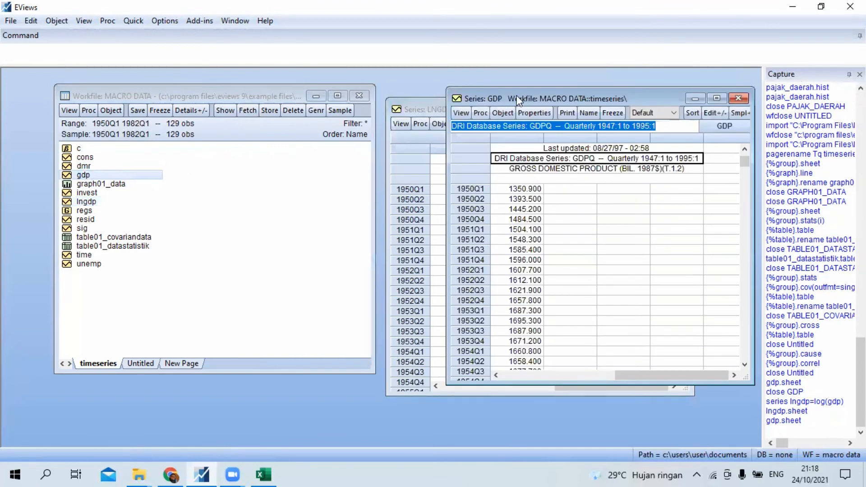
pyautogui.moveTo(519, 99); pyautogui.dragTo(125, 110)
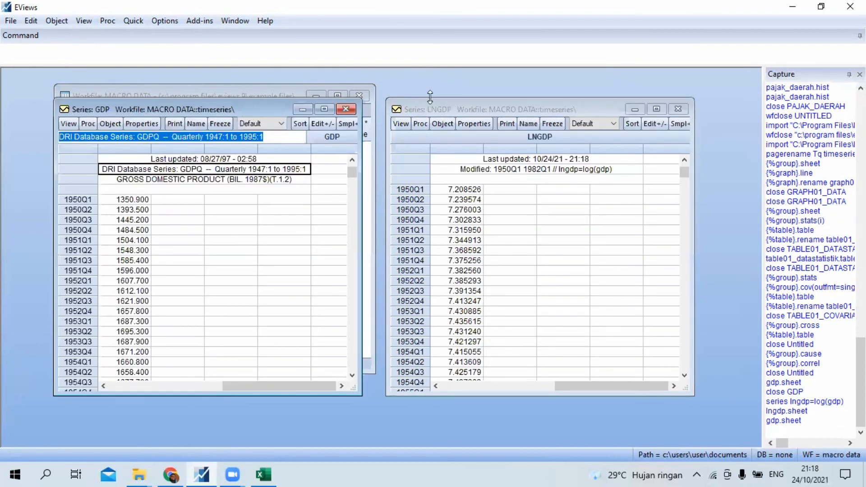
pyautogui.click(430, 103)
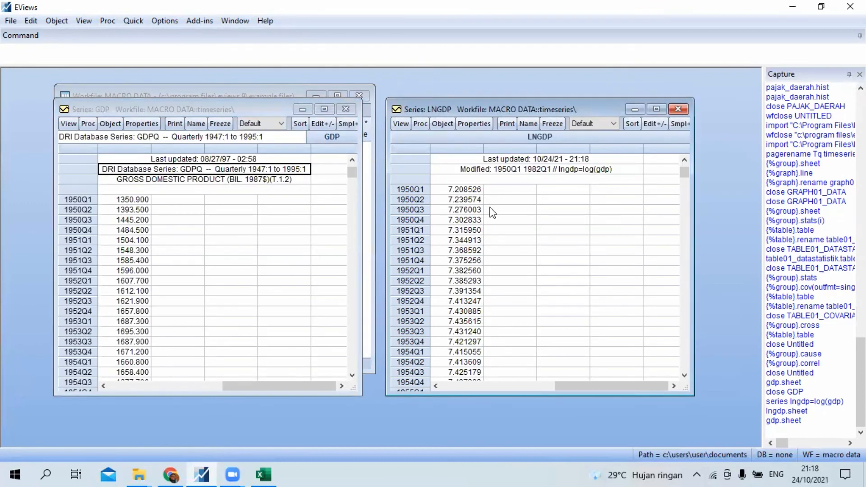
# Display lngdp as a Line & Symbol graph of the raw data and move its window farther from the gdp window.
pyautogui.click(398, 124)
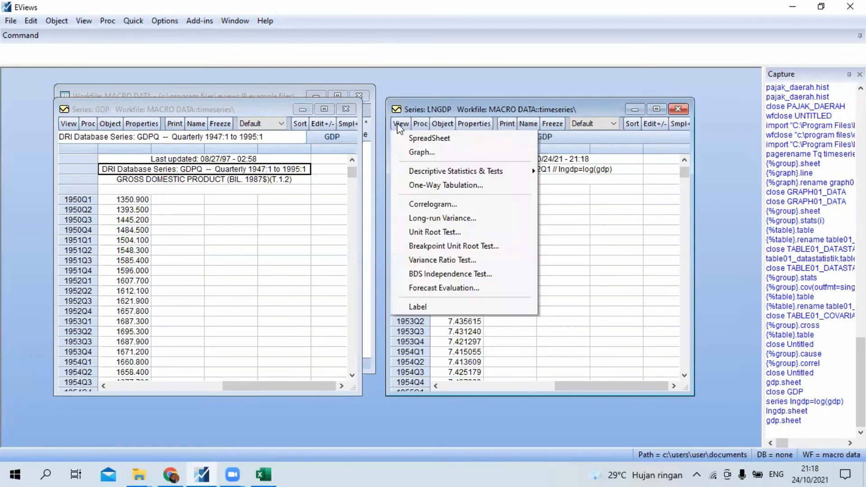
pyautogui.click(406, 151)
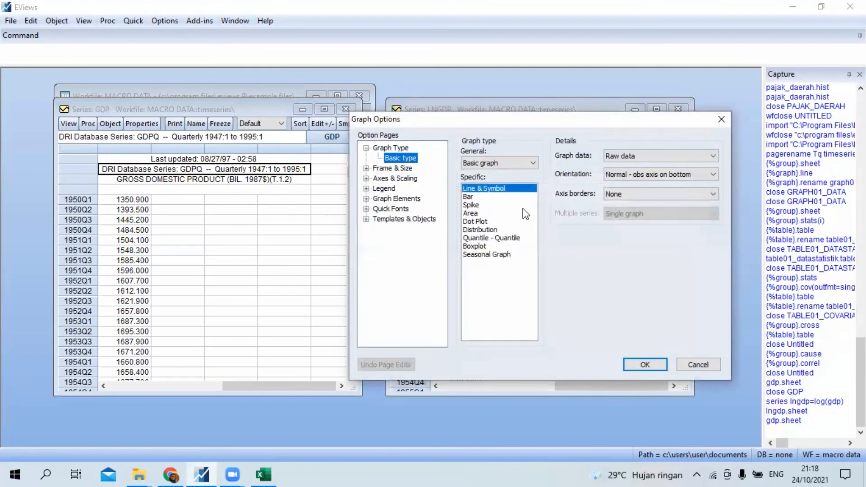
pyautogui.click(645, 364)
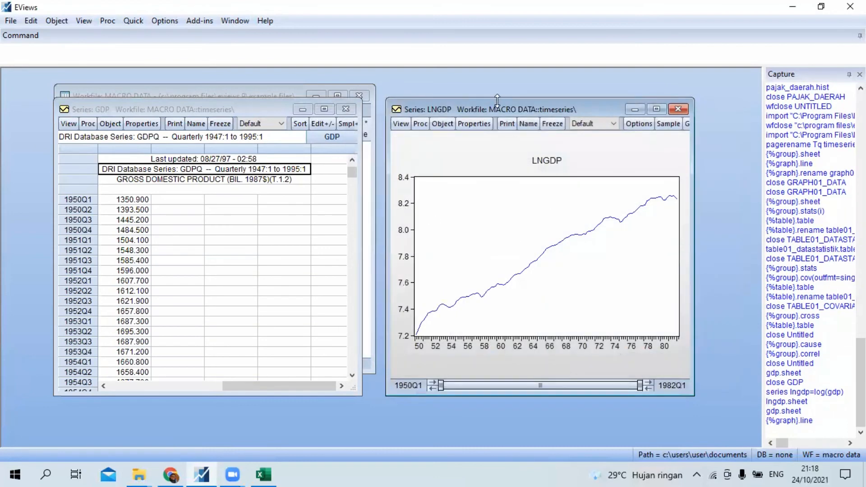
pyautogui.moveTo(526, 116); pyautogui.dragTo(544, 101)
# Display gdp as a line graph and move the lngdp graph window closer to it for comparison.
pyautogui.click(69, 124)
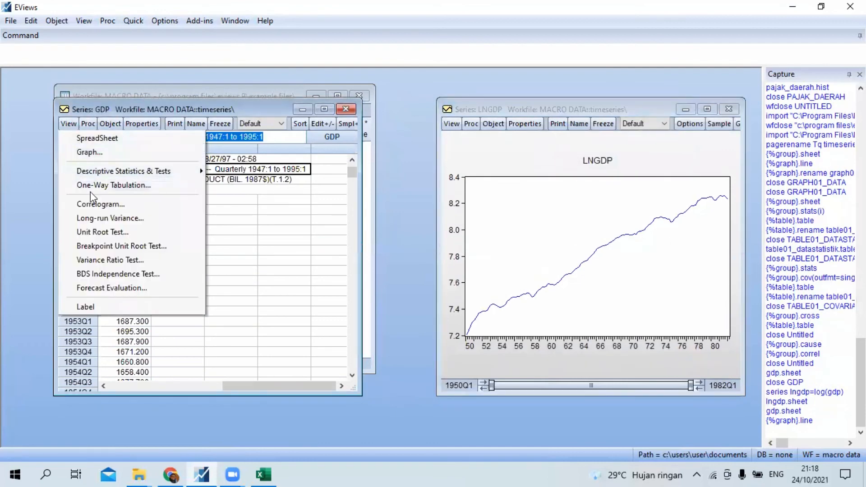
pyautogui.click(90, 152)
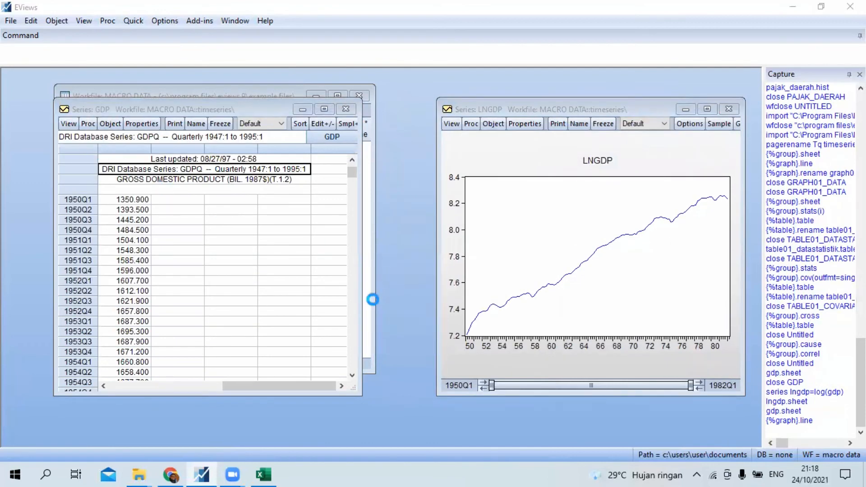
pyautogui.click(318, 362)
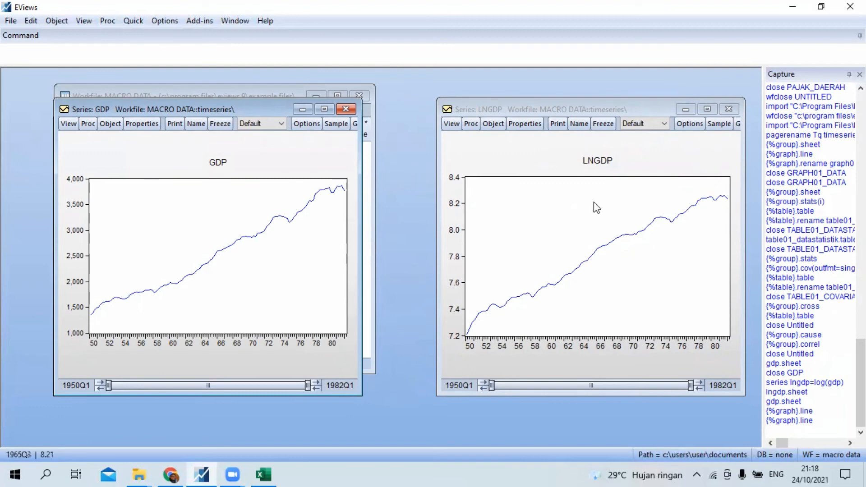
pyautogui.moveTo(519, 109); pyautogui.dragTo(486, 96)
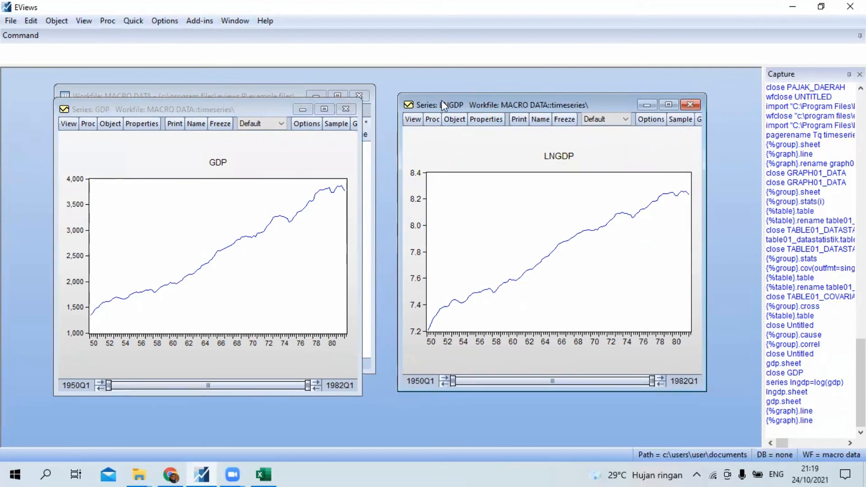
pyautogui.click(302, 109)
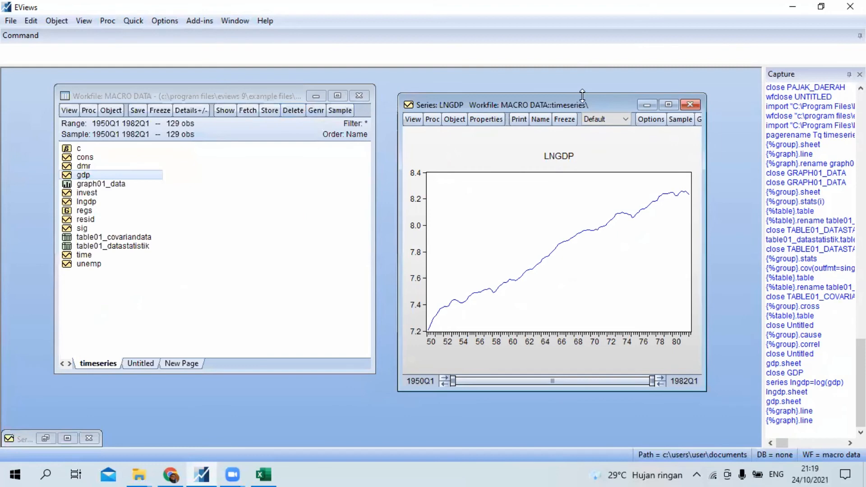
pyautogui.click(647, 105)
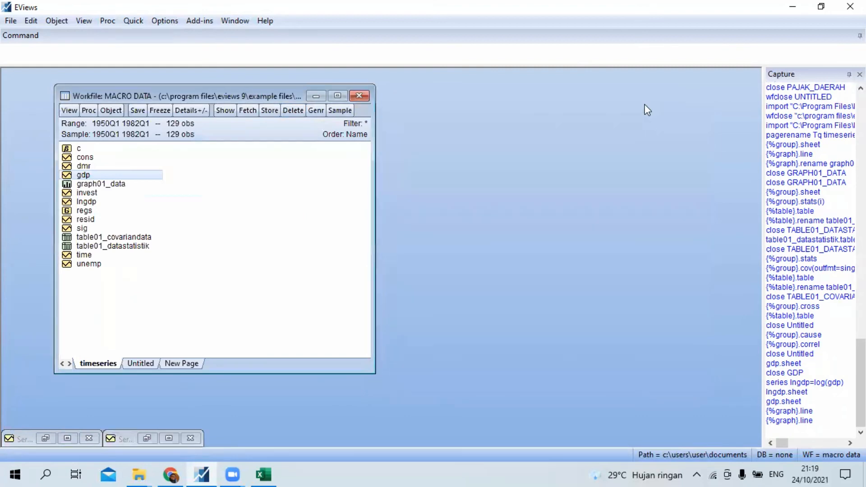
pyautogui.click(147, 439)
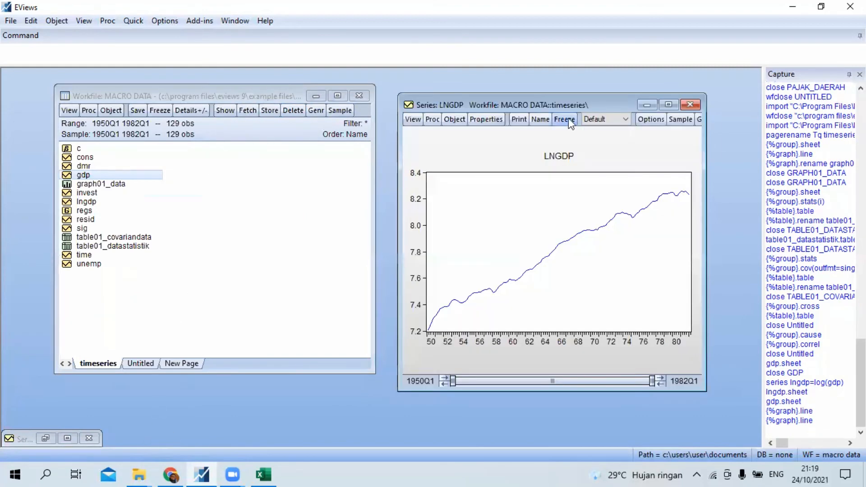
pyautogui.moveTo(554, 104); pyautogui.dragTo(524, 94)
pyautogui.click(534, 110)
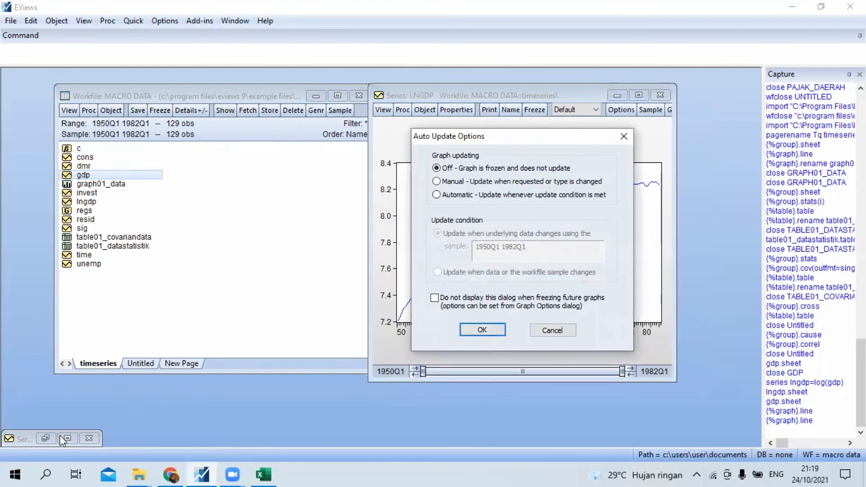
pyautogui.click(559, 330)
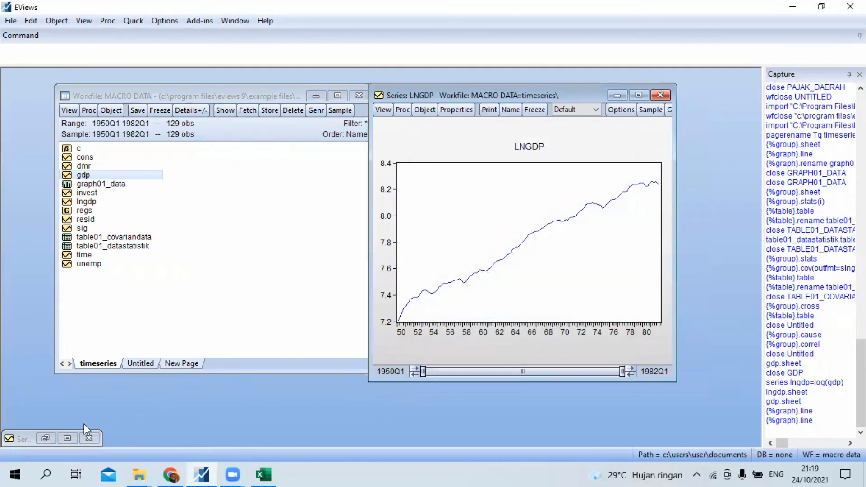
pyautogui.click(43, 438)
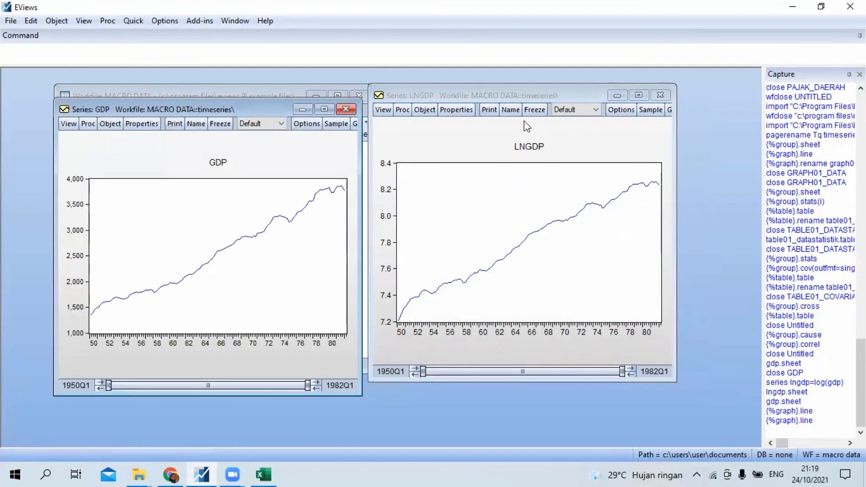
# Freeze the lngdp graph with automatic updating off and name the frozen graph graph01_lngdp.
pyautogui.click(533, 110)
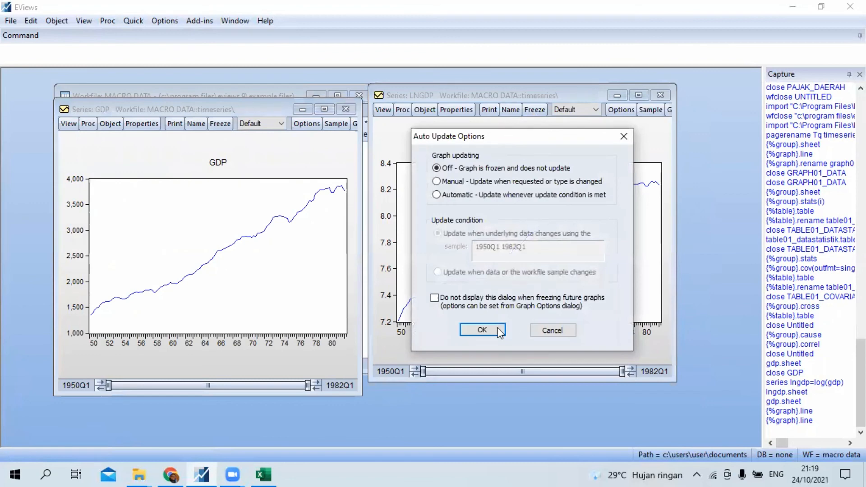
pyautogui.click(485, 329)
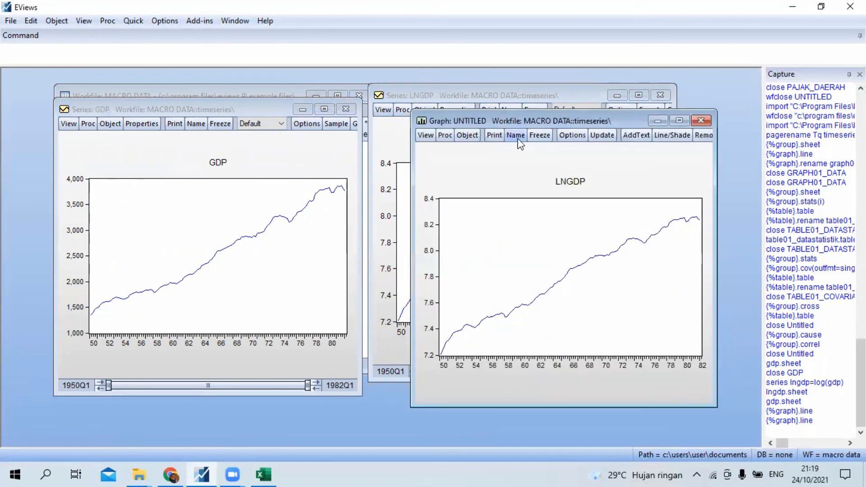
pyautogui.click(516, 135)
pyautogui.click(518, 236)
pyautogui.write('_lngdp')
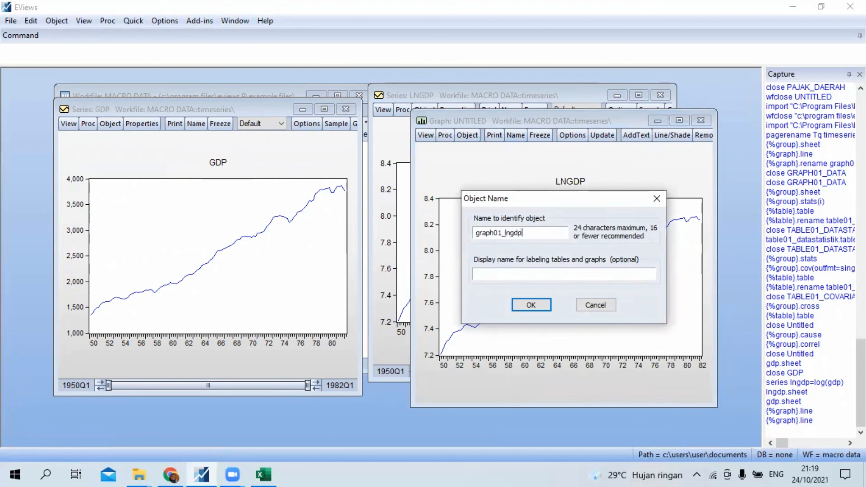
pyautogui.press('Return')
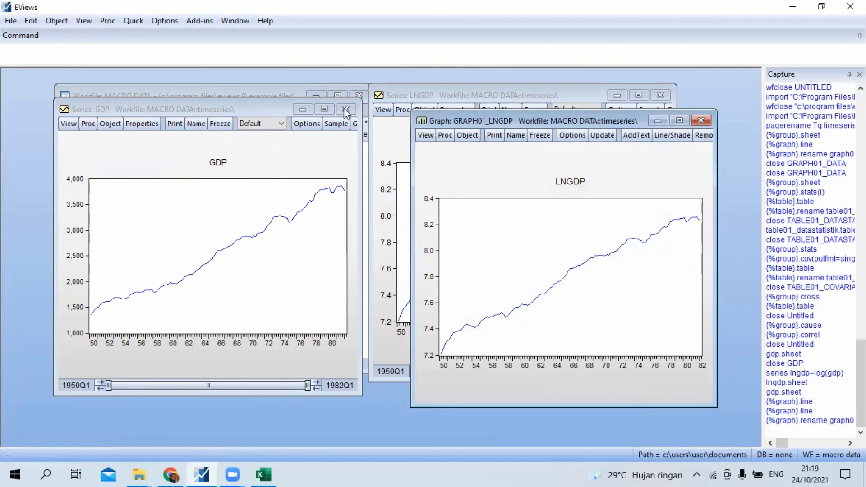
# Minimize the gdp graph window to check the workfile's object list, and restore the window to its normal size.
pyautogui.click(303, 110)
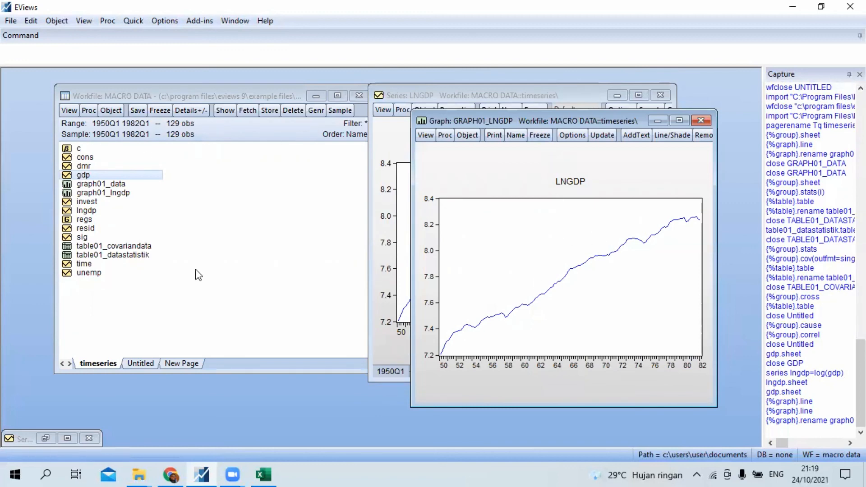
pyautogui.click(67, 438)
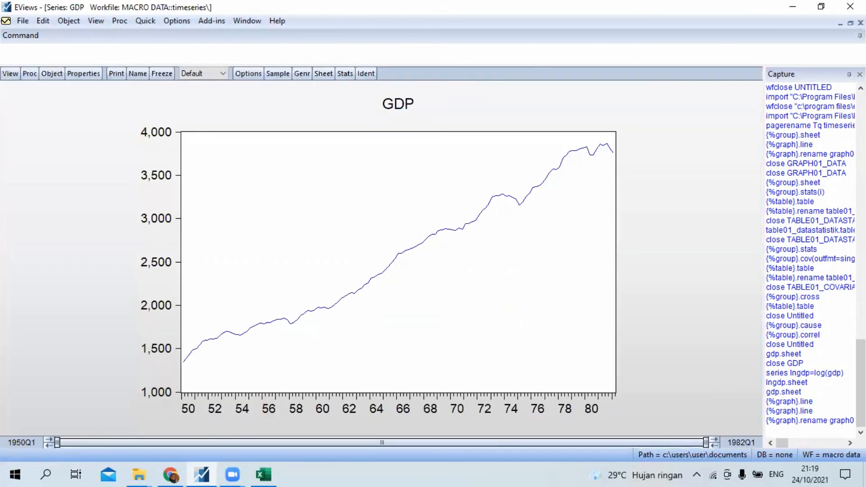
pyautogui.click(850, 22)
# Arrange the gdp graph and the frozen graph01_lngdp side by side, with the lngdp series window behind the frozen graph.
pyautogui.click(249, 108)
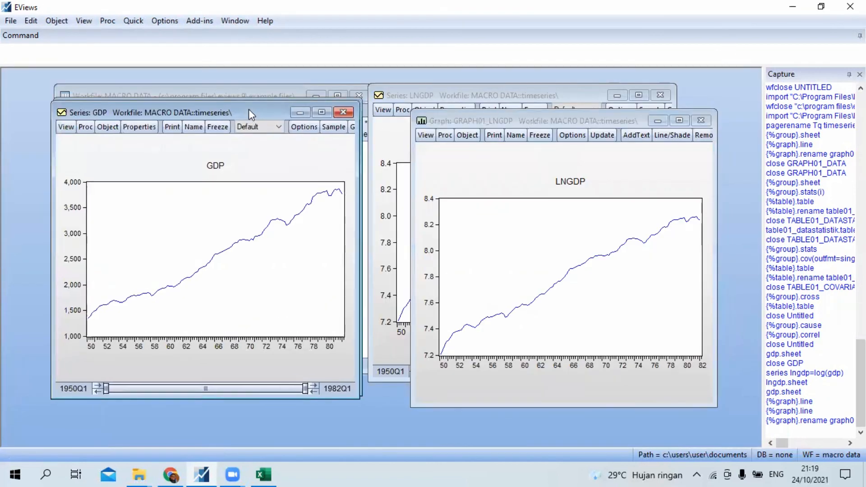
pyautogui.moveTo(250, 114); pyautogui.dragTo(232, 139)
pyautogui.click(461, 120)
pyautogui.moveTo(429, 135); pyautogui.dragTo(426, 140)
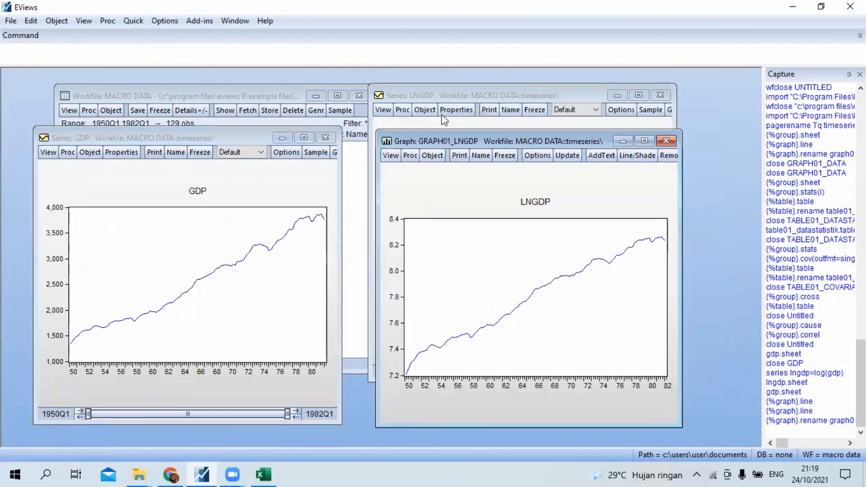
pyautogui.moveTo(442, 91); pyautogui.dragTo(464, 91)
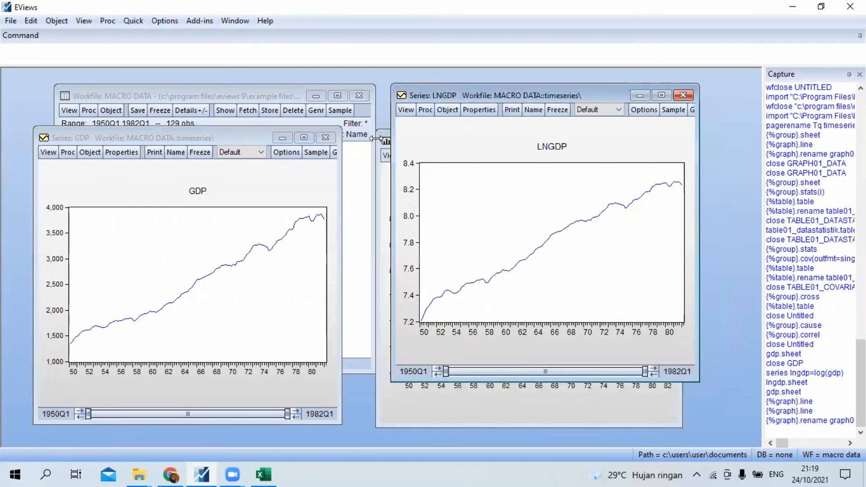
pyautogui.click(381, 201)
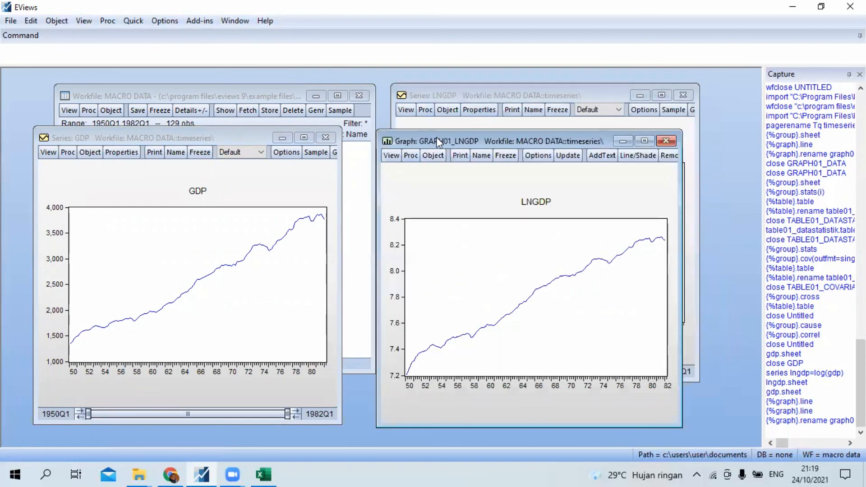
pyautogui.moveTo(438, 142); pyautogui.dragTo(472, 142)
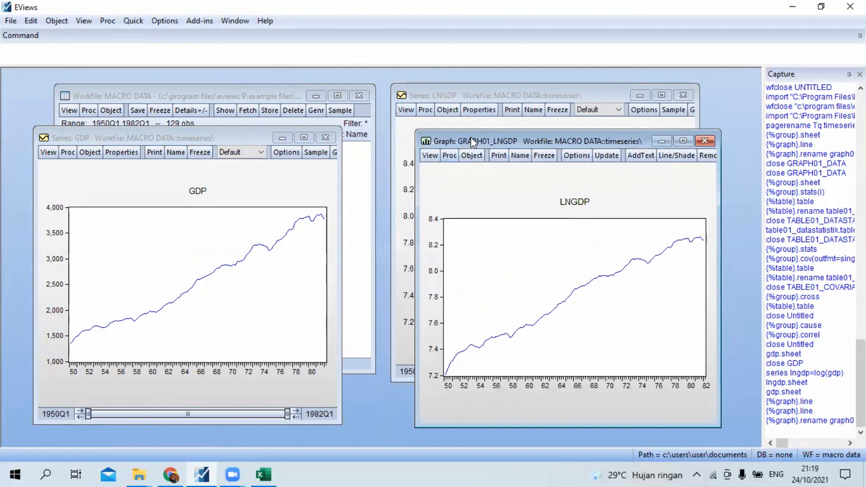